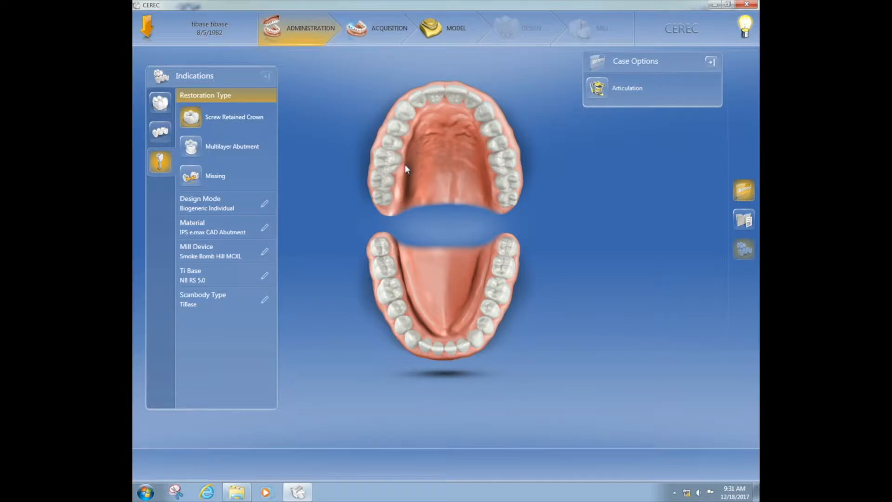
Step: Change the restoration type from Screw Retained Crown to Multilayer Abutment
left_click(192, 147)
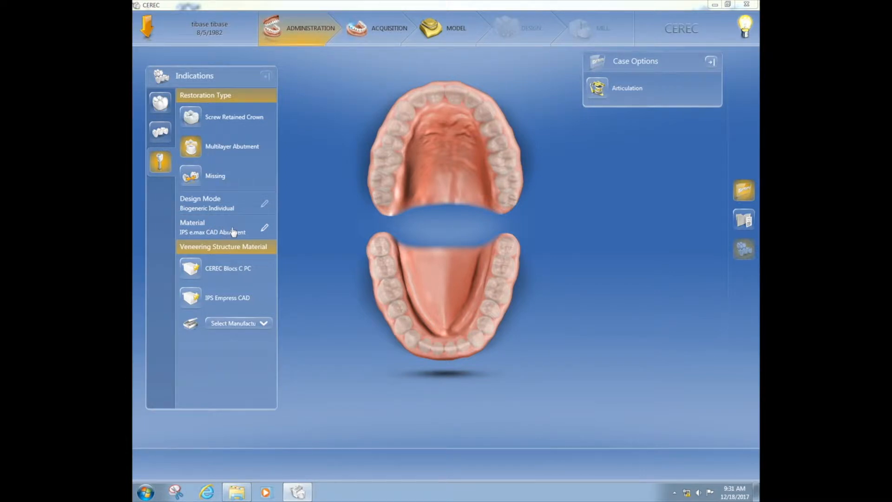
Step: Set the framework material to manufacturer SIRONA, material inCoris ZI meso
left_click(264, 229)
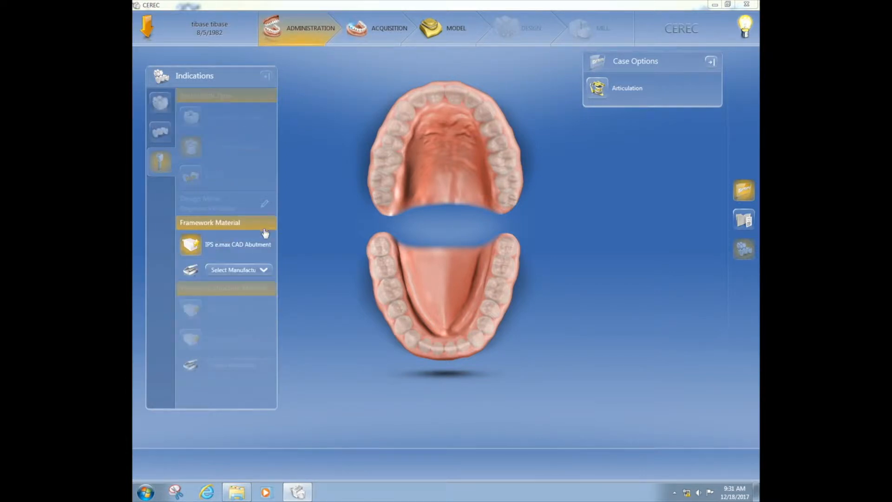
left_click(264, 271)
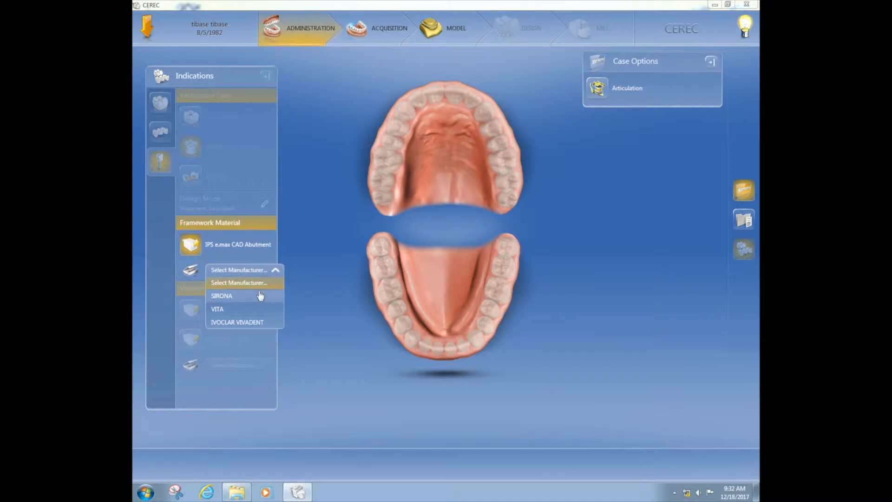
left_click(260, 296)
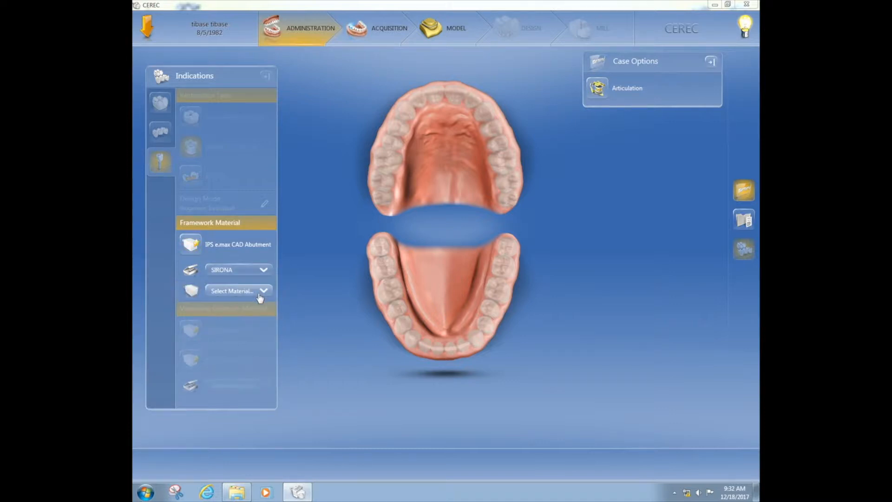
left_click(259, 293)
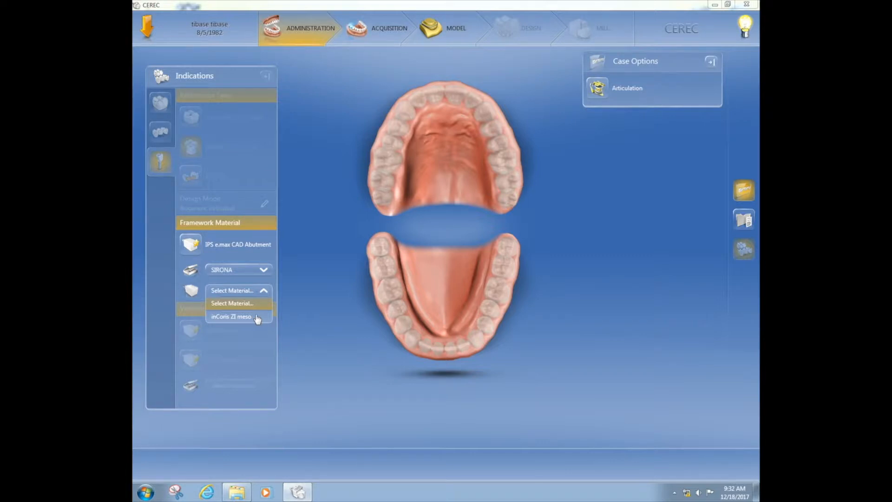
left_click(257, 318)
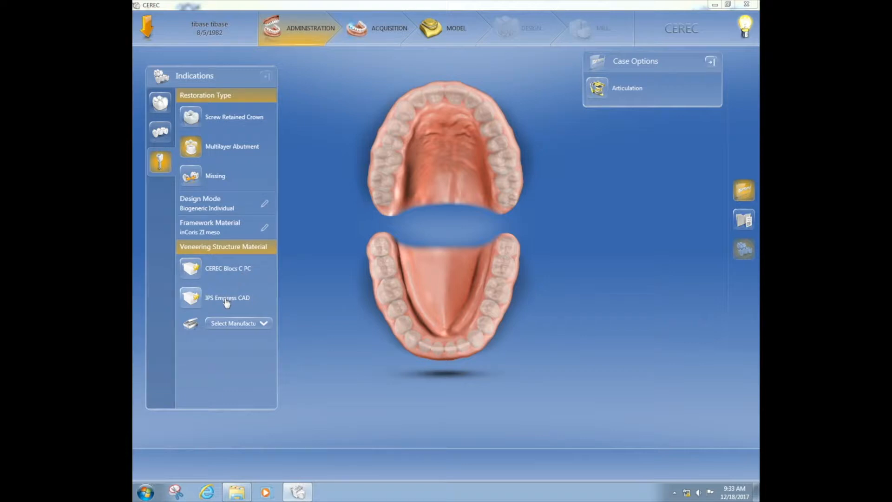
Step: Set the veneering material to manufacturer IVOCLAR VIVADENT, material IPS e.max CAD
left_click(253, 324)
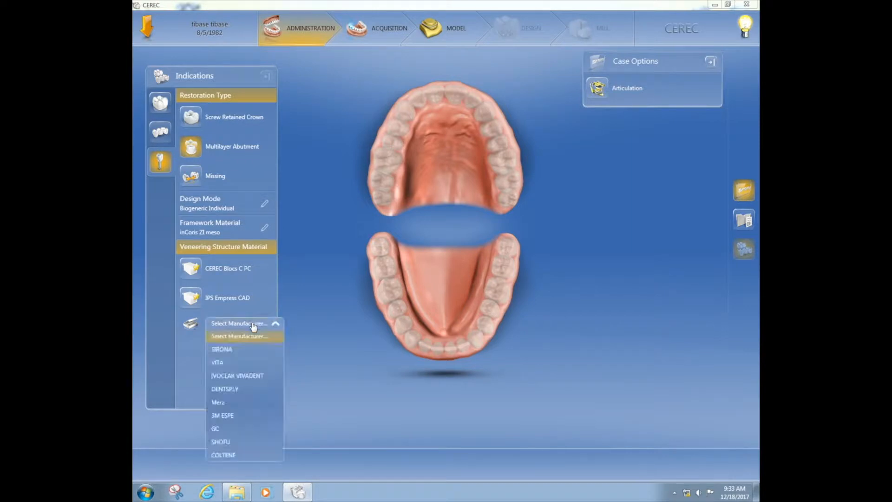
left_click(259, 377)
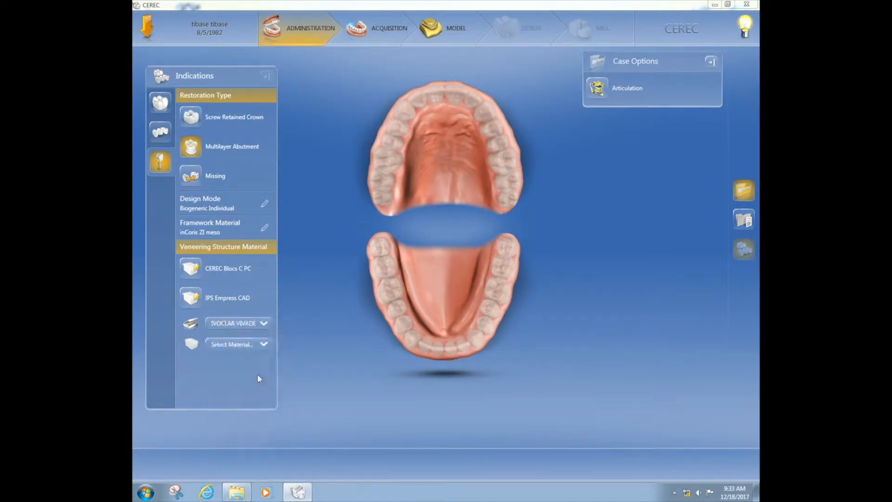
left_click(254, 346)
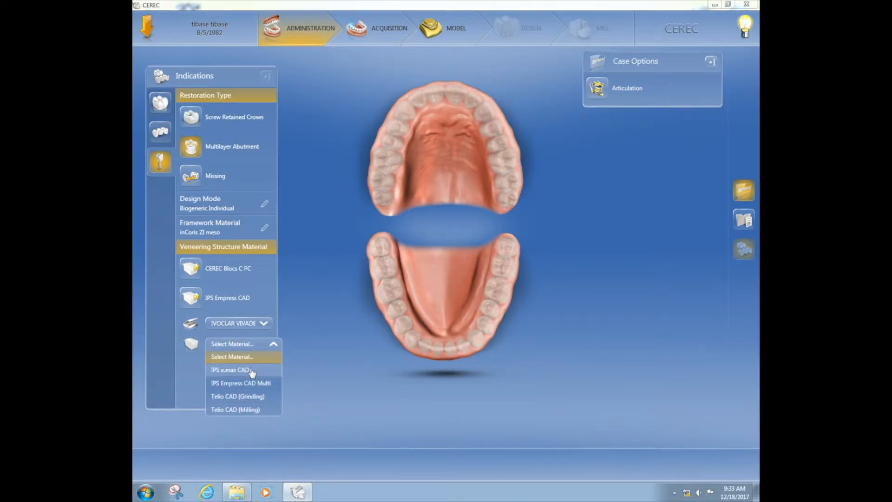
left_click(253, 370)
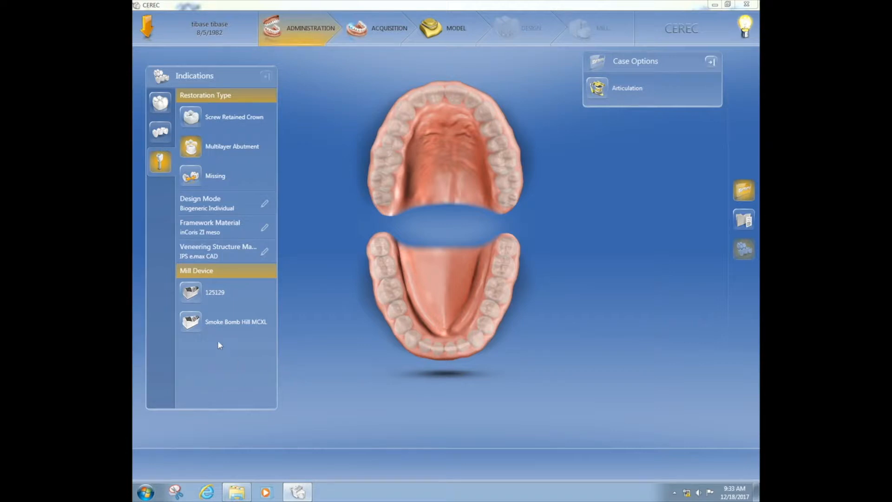
Step: Select Smoke Bomb Hill MCXL as the mill and NB RS 5.0 as the TiBase
left_click(191, 320)
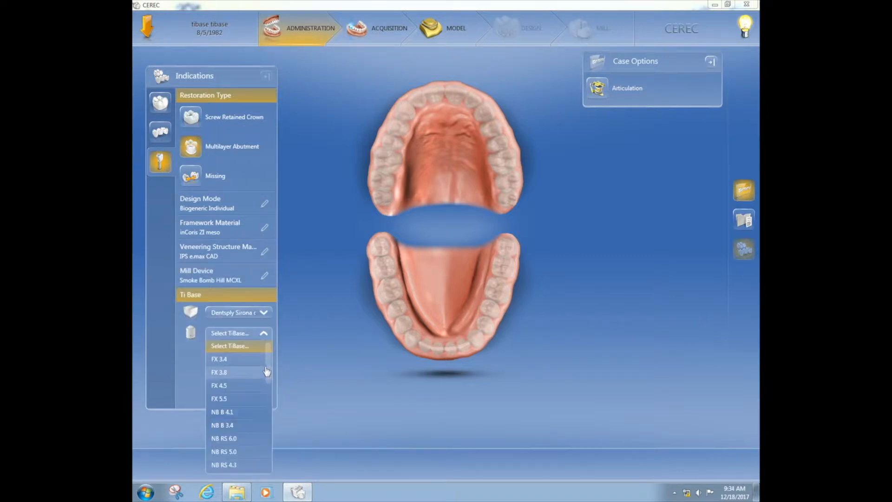
left_click_drag(267, 371, 268, 392)
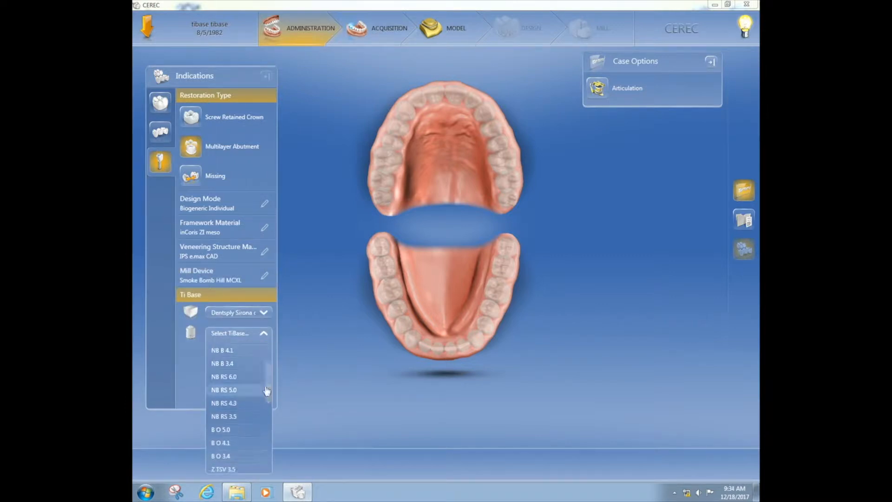
left_click(241, 391)
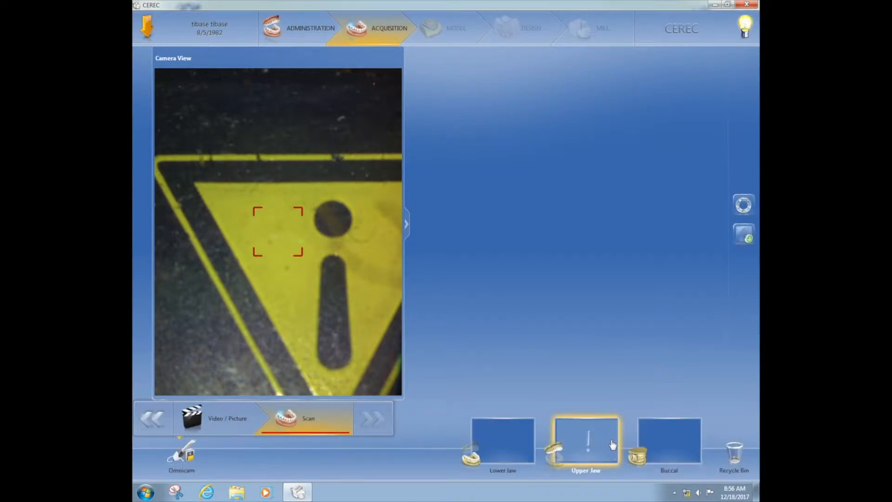
Step: Add a GingivaMask Upper catalog next to the Lower Jaw, Upper Jaw and Buccal catalogs
left_click(748, 237)
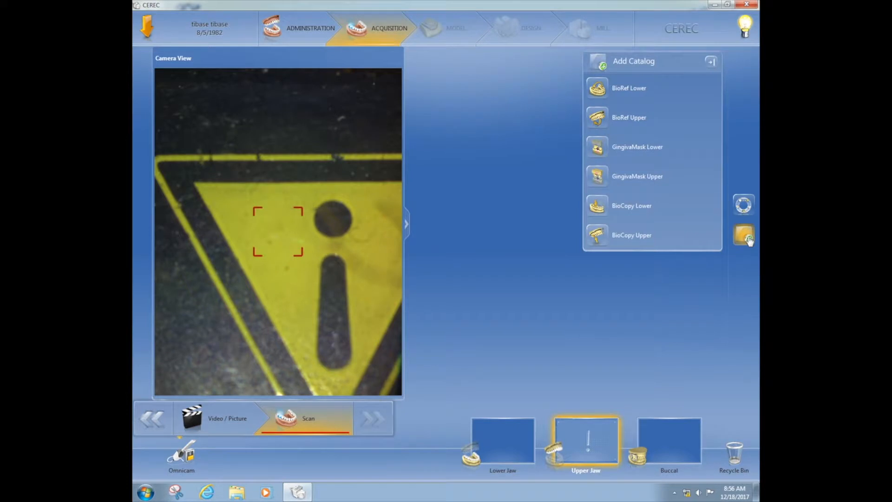
left_click(599, 176)
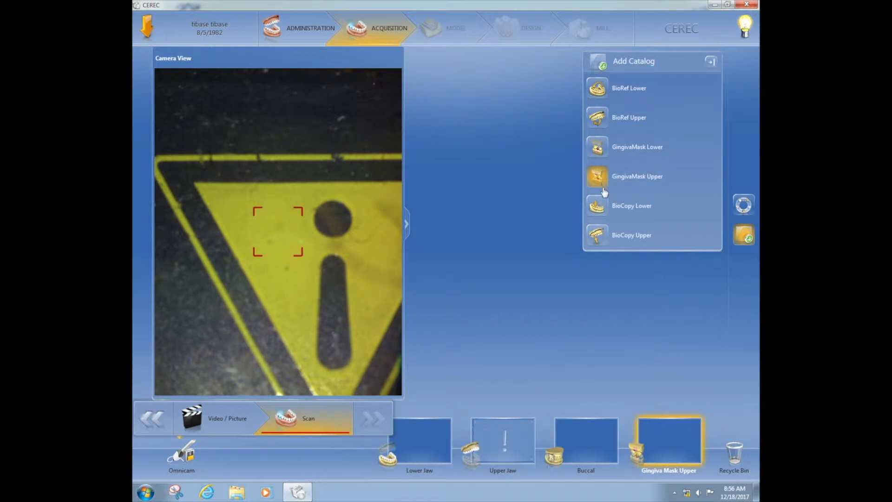
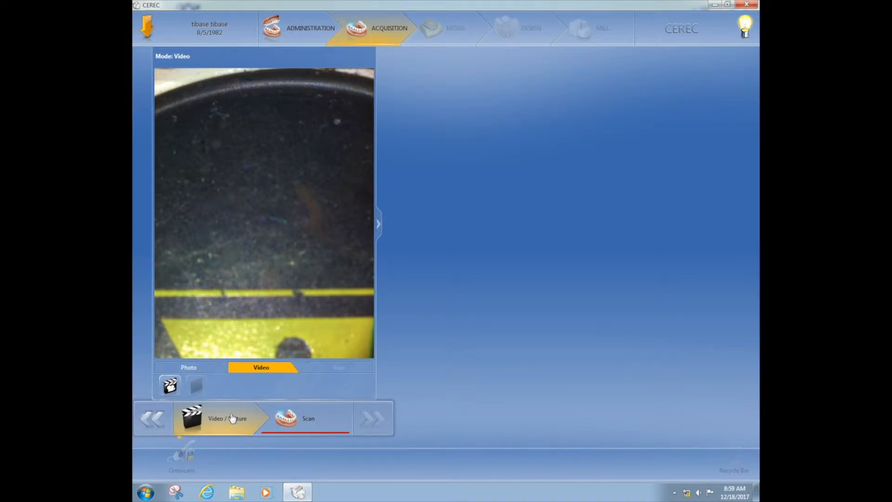
Step: Enter the Scan step of Acquisition, where the Gingiva Mask Upper scan is displayed
left_click(303, 421)
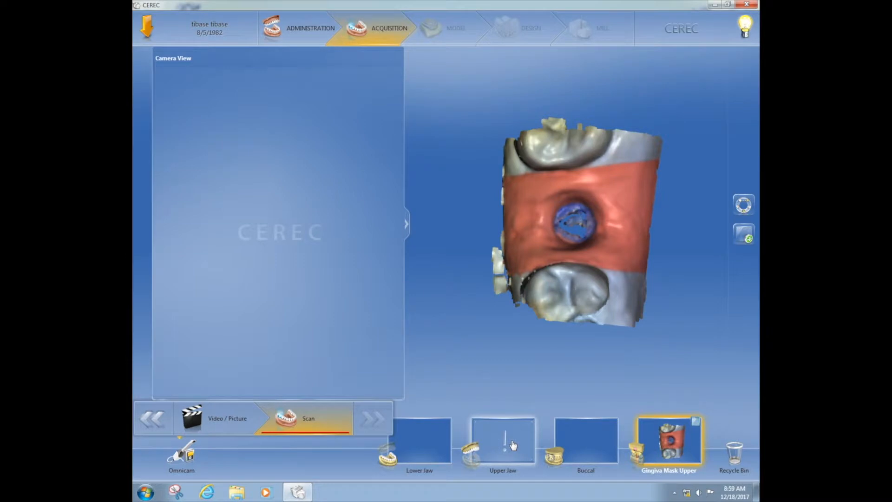
Step: Scan the Upper Jaw catalogue around the implant scanbody, rotating the model to check coverage
left_click(513, 445)
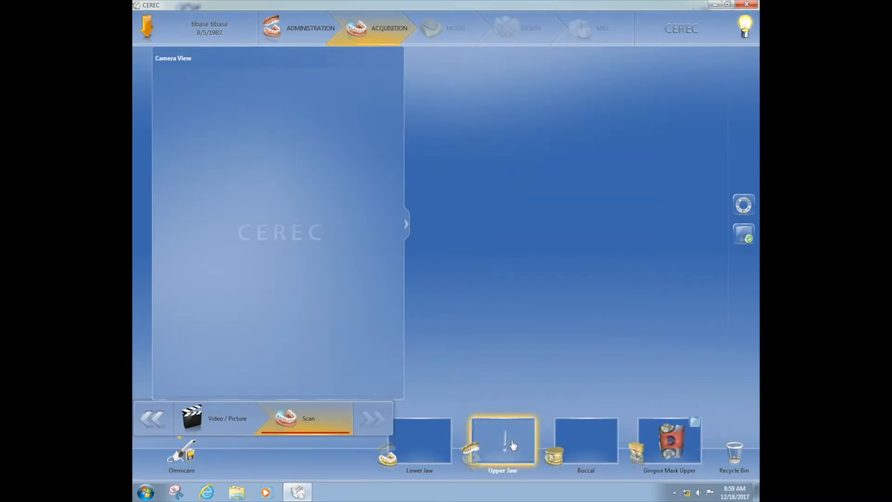
left_click(188, 458)
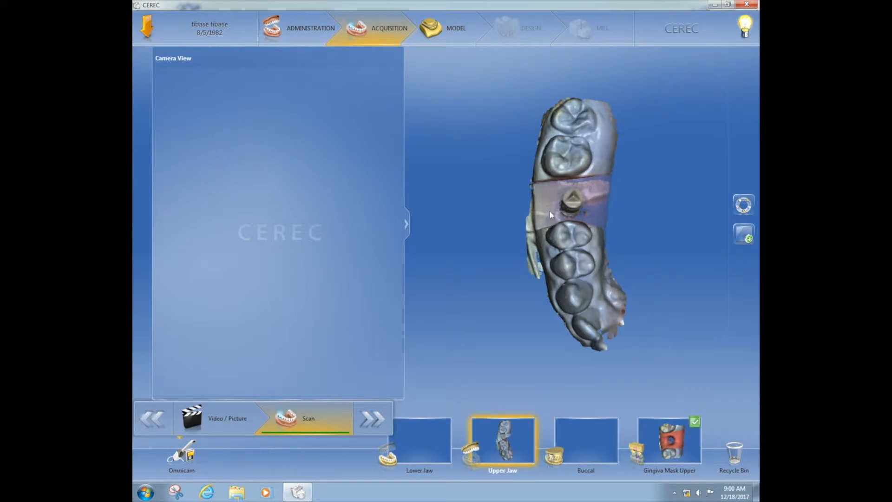
left_click_drag(572, 243, 604, 202)
left_click_drag(561, 280, 606, 297)
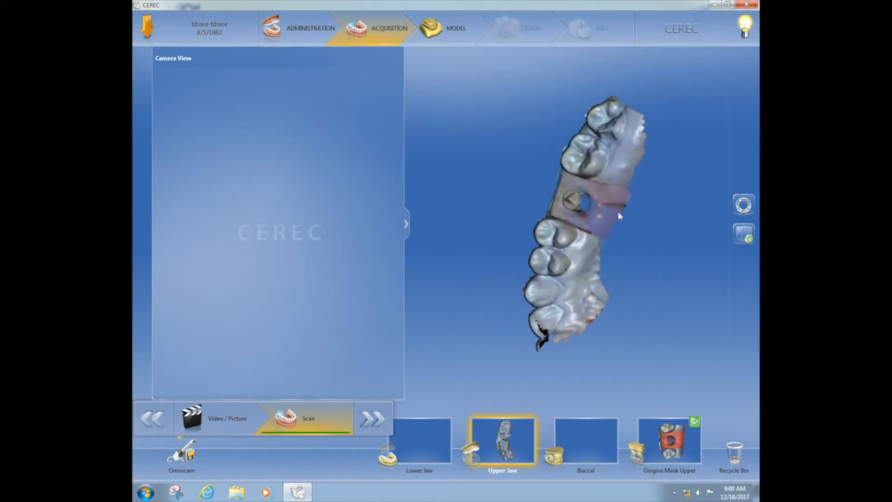
left_click_drag(584, 223, 565, 221)
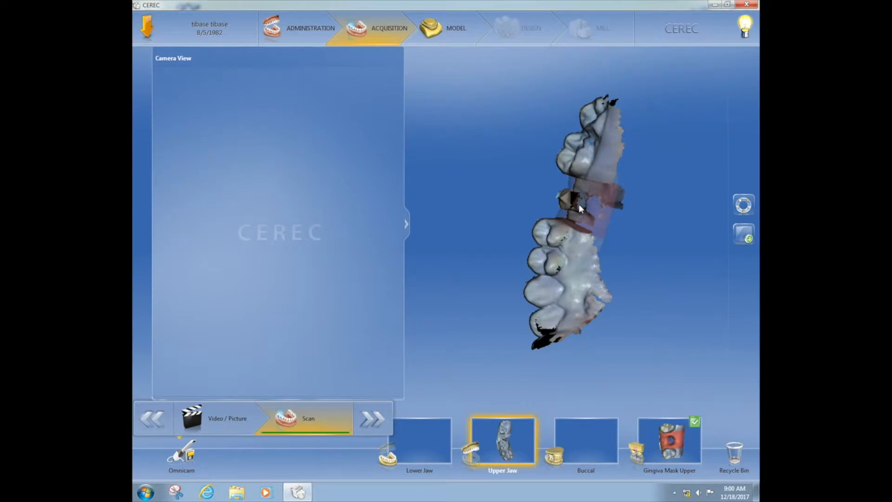
left_click_drag(584, 197, 600, 217)
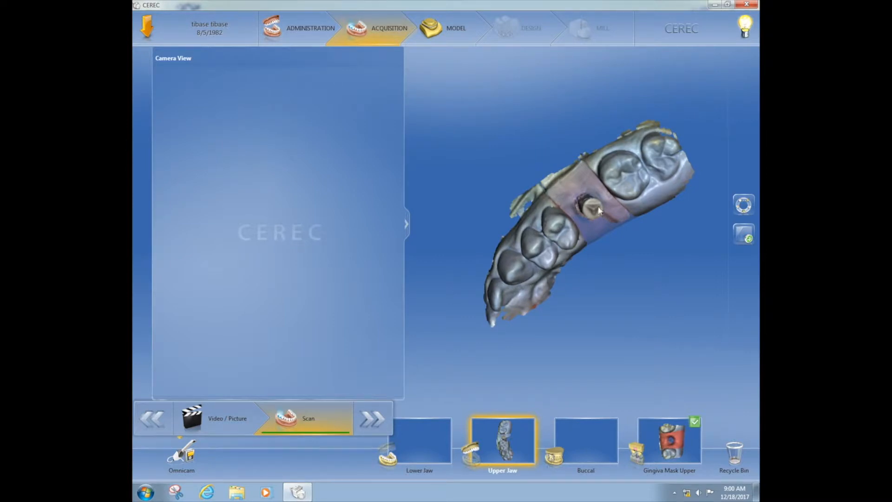
left_click(186, 457)
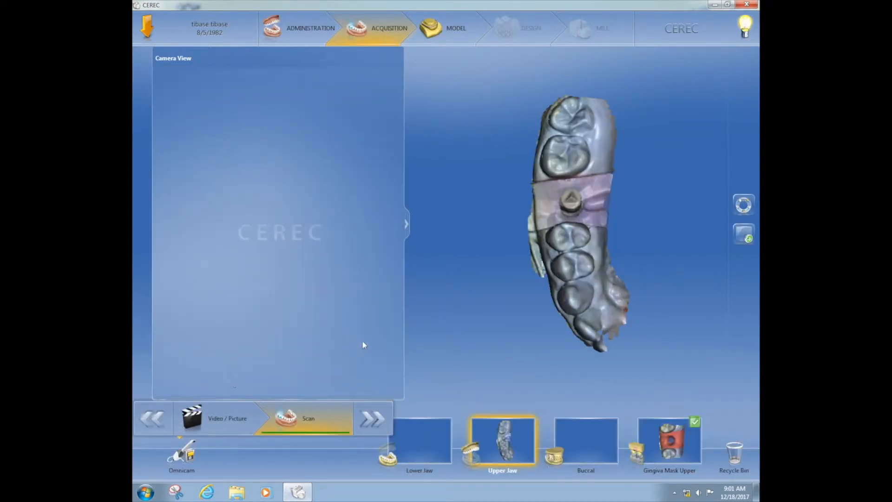
left_click_drag(528, 301, 561, 300)
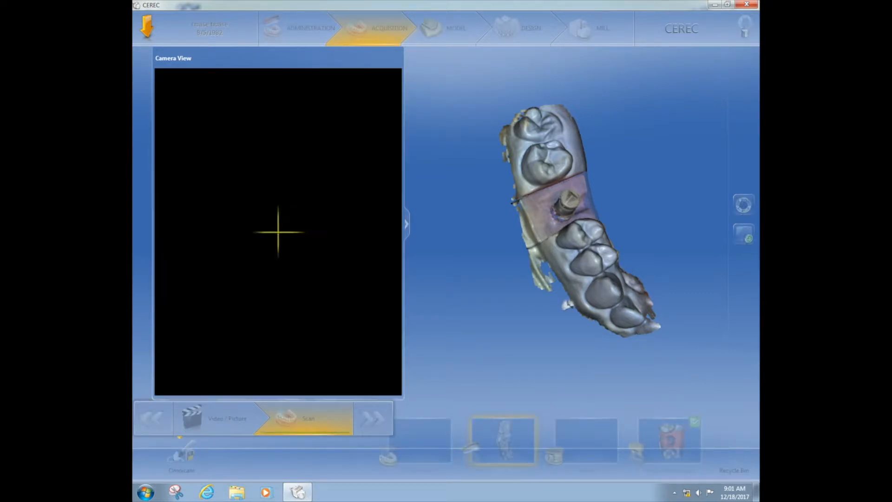
Step: Capture the Lower Jaw and Buccal bite scans, then stop the camera
left_click(425, 459)
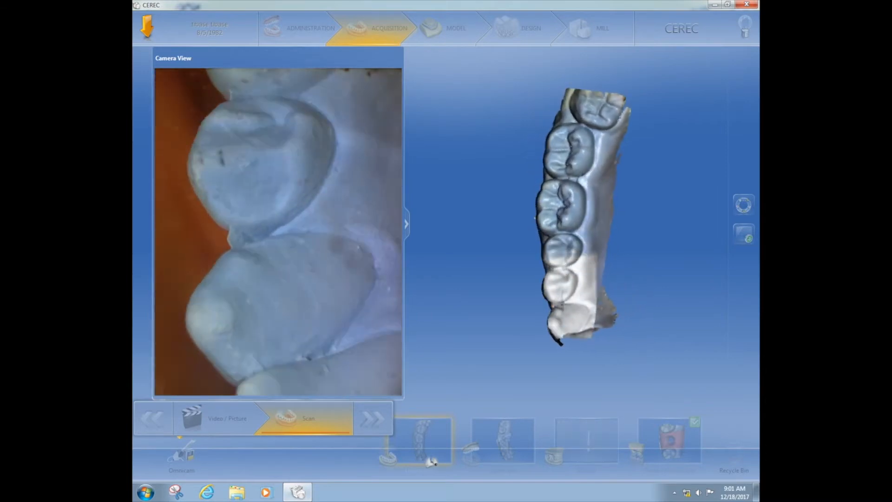
left_click(602, 454)
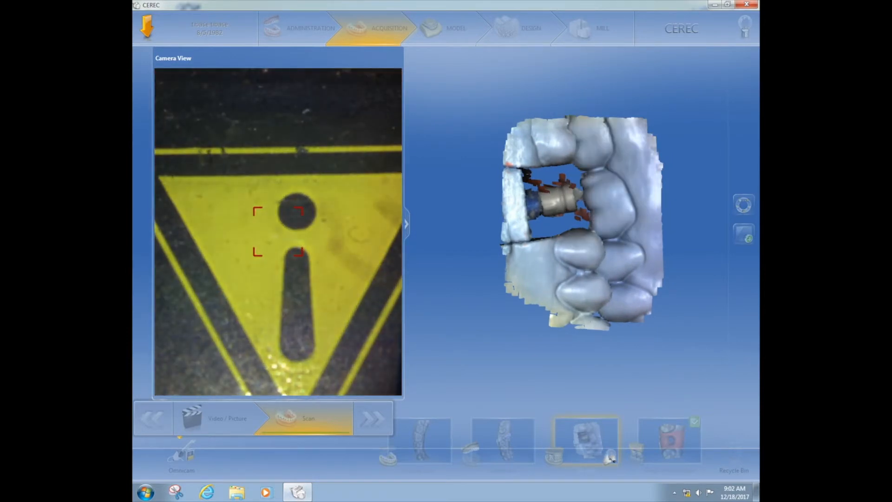
left_click(187, 453)
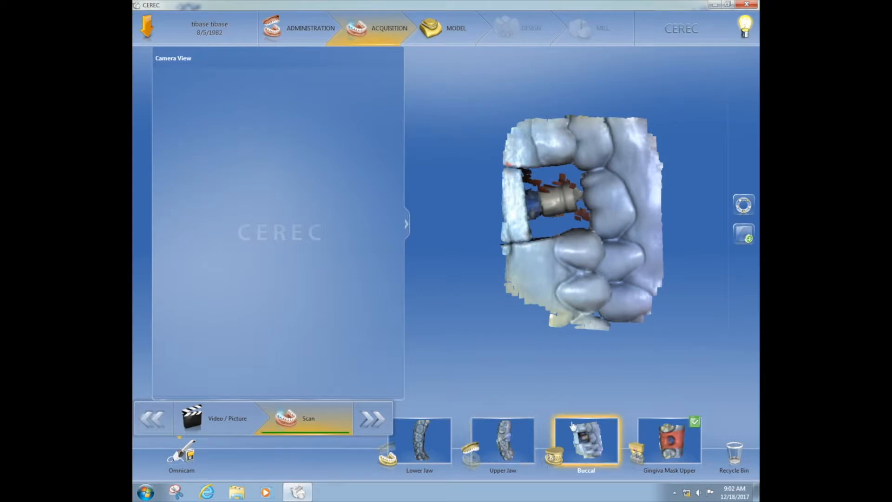
Step: Advance from Acquisition to the Model phase's Buccal Bite Registration step
left_click(694, 429)
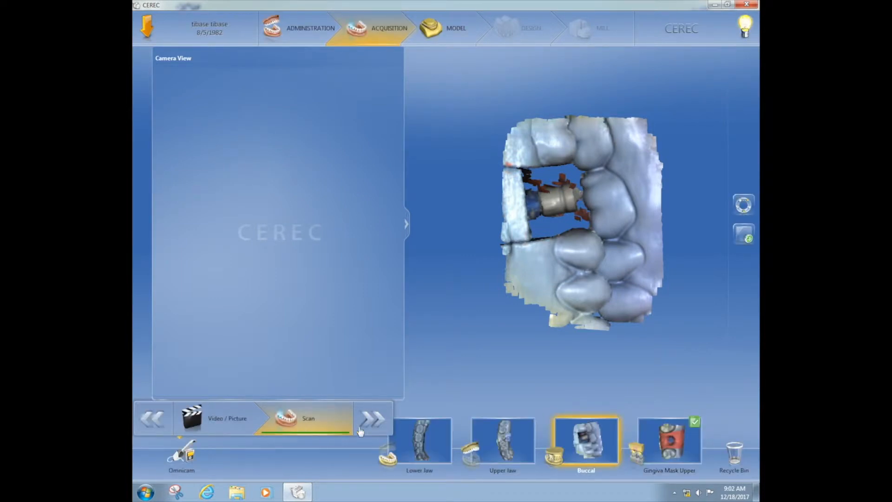
left_click(381, 425)
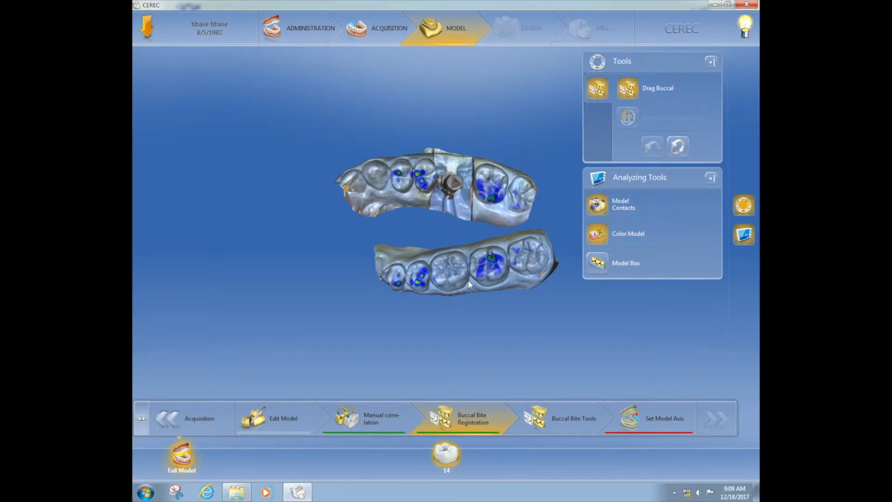
Step: Show the lower jaw fully, align it to the arch outline in each view, and apply the model axis
left_click(650, 422)
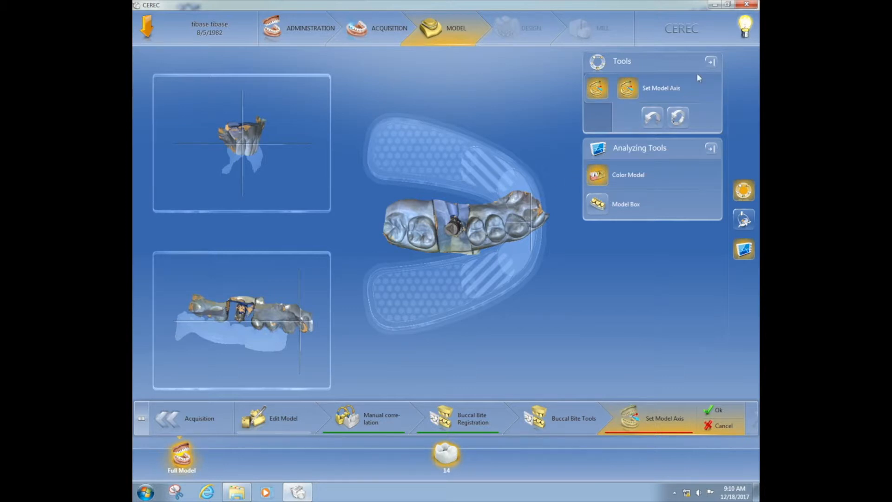
left_click(711, 61)
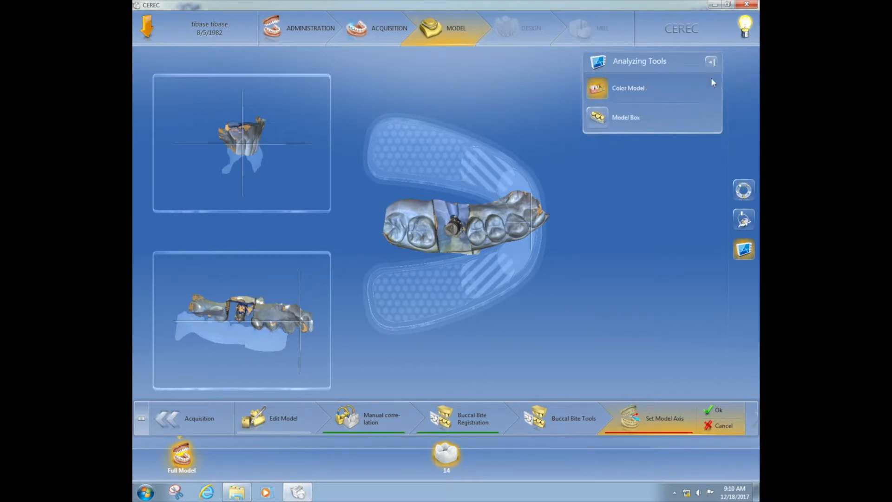
left_click(748, 224)
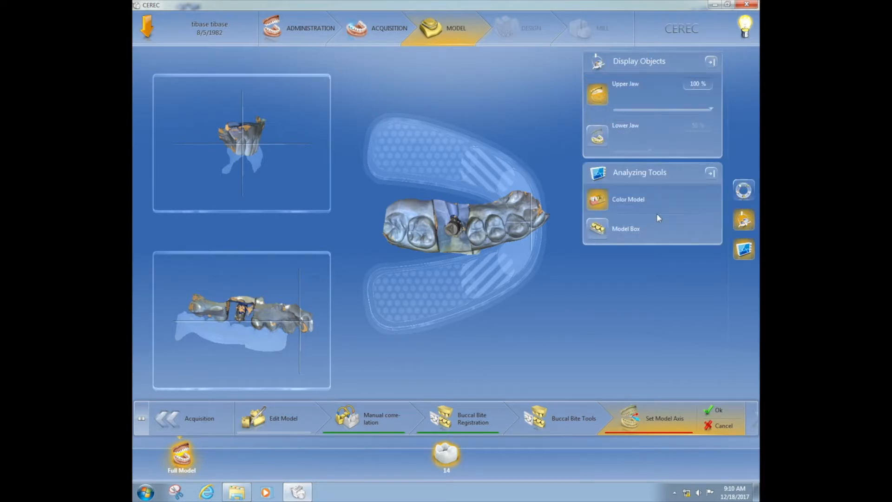
left_click(599, 138)
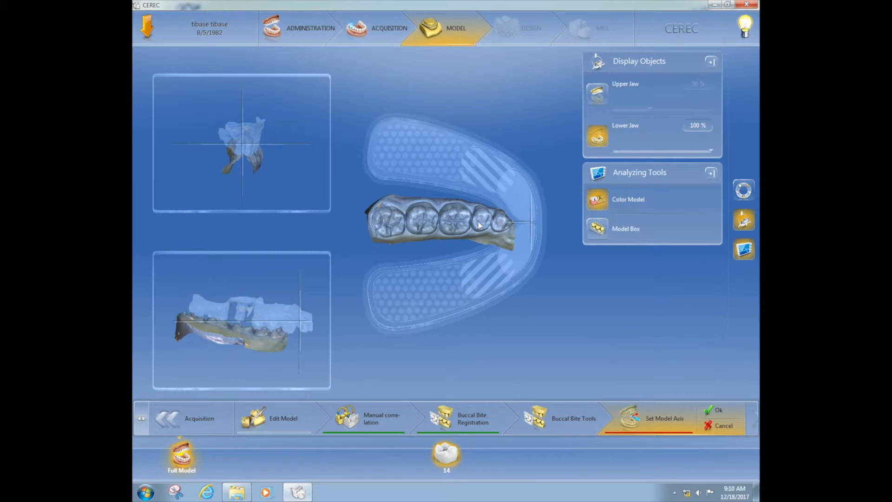
left_click_drag(480, 223, 493, 177)
mouse_move(436, 166)
left_mouse_down()
mouse_move(438, 154)
mouse_move(447, 166)
mouse_move(428, 158)
left_mouse_up()
left_click_drag(310, 319, 303, 291)
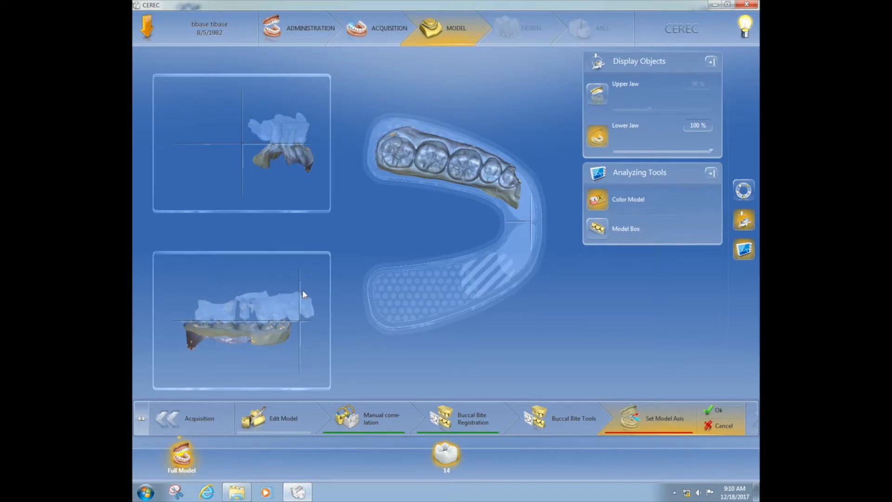
mouse_move(278, 152)
left_mouse_down()
mouse_move(261, 159)
mouse_move(269, 147)
left_mouse_up()
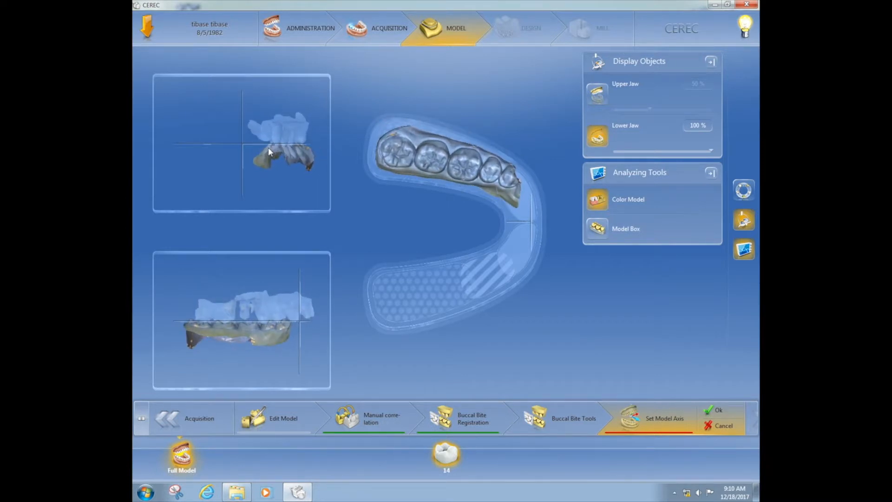
left_click(714, 413)
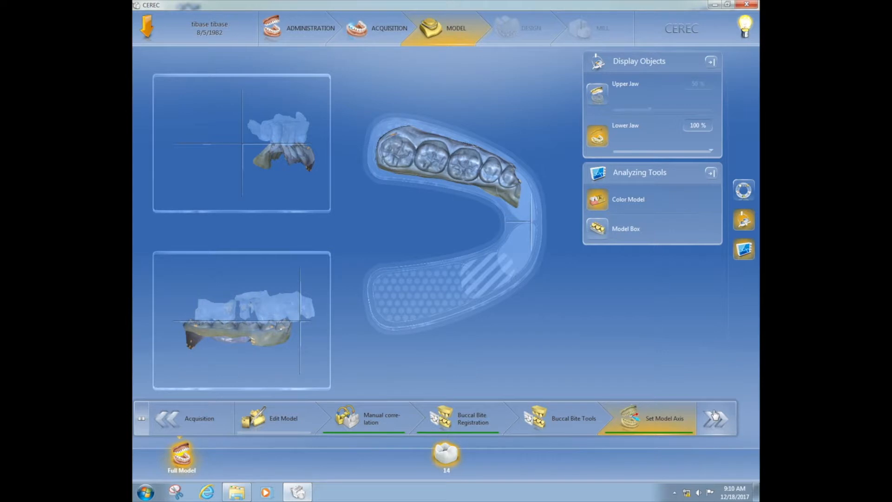
Step: In Trim Area, draw a manual trim line removing the jaw section left of the scanbody
left_click(715, 421)
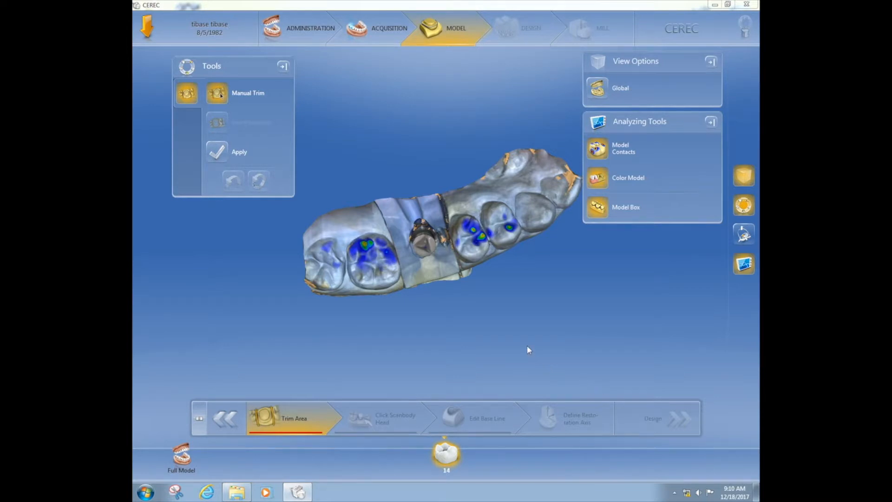
mouse_move(524, 339)
left_mouse_down()
mouse_move(515, 326)
mouse_move(520, 334)
left_mouse_up()
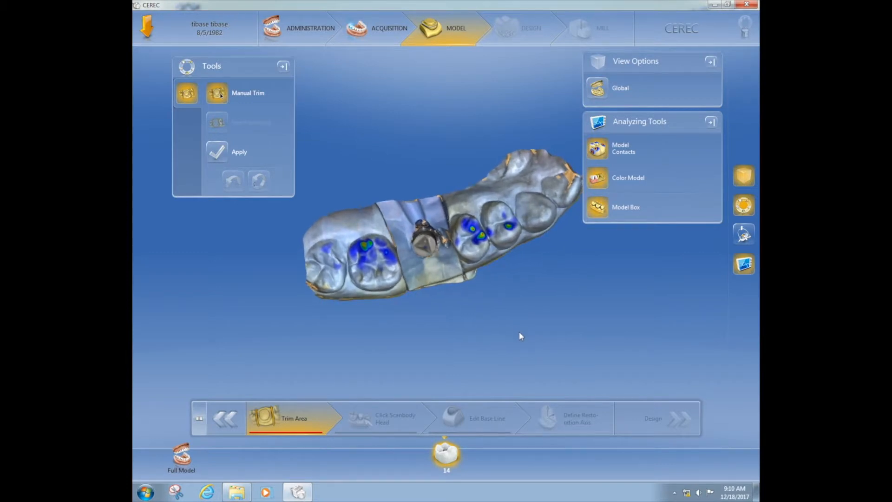
scroll(520, 335, "up", 5)
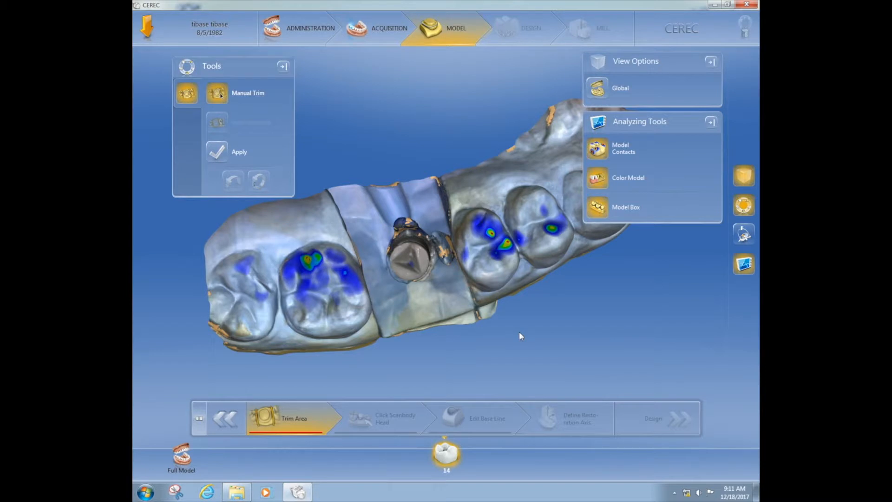
left_click_drag(420, 332, 415, 328)
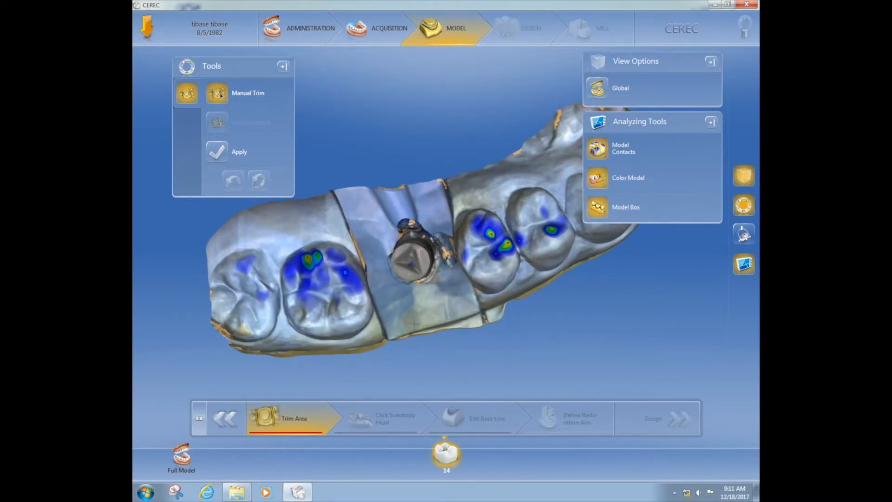
left_click(389, 331)
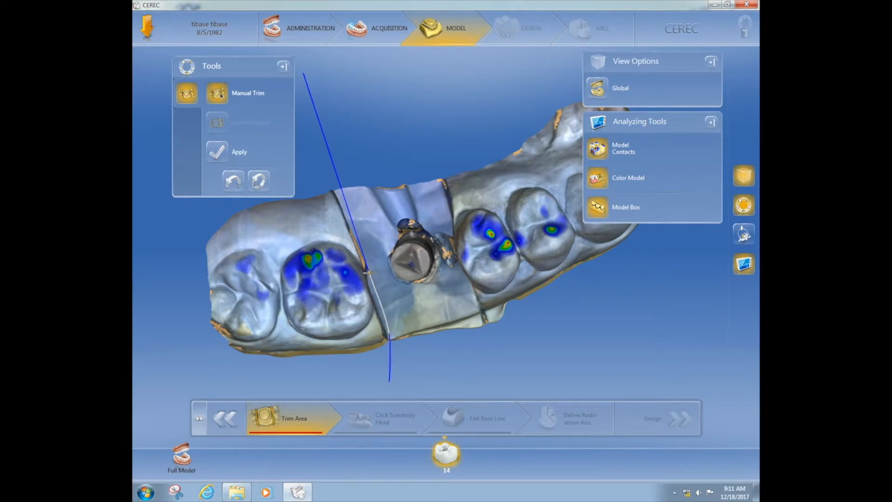
left_click(368, 272)
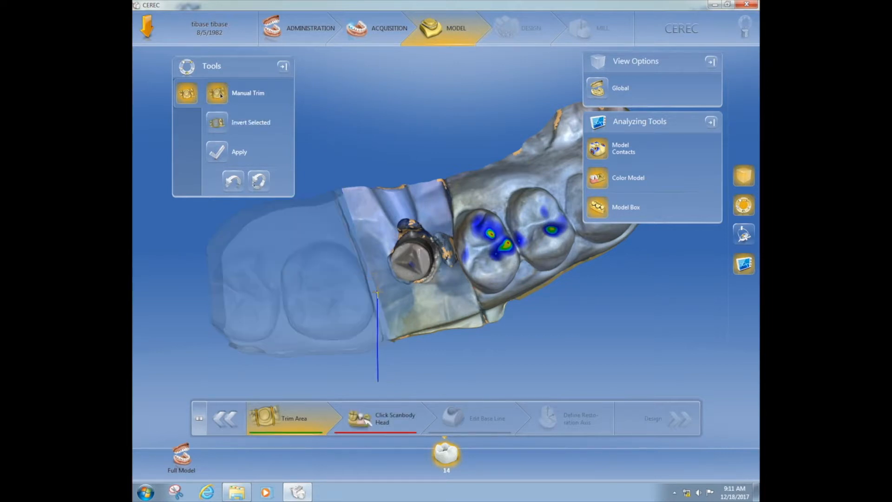
Step: Cut on both sides of the scanbody, invert the selection, and apply the trim to keep that block
mouse_move(482, 299)
left_mouse_down()
mouse_move(500, 287)
mouse_move(489, 287)
left_mouse_up()
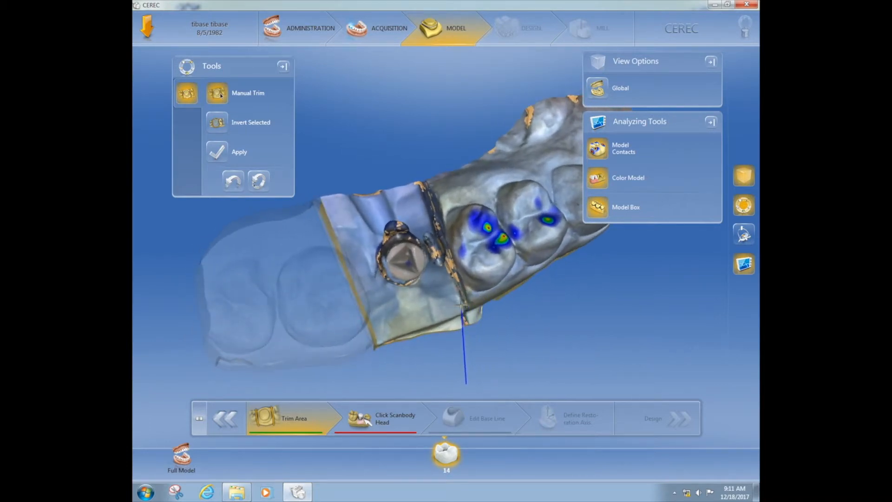
left_click(467, 384)
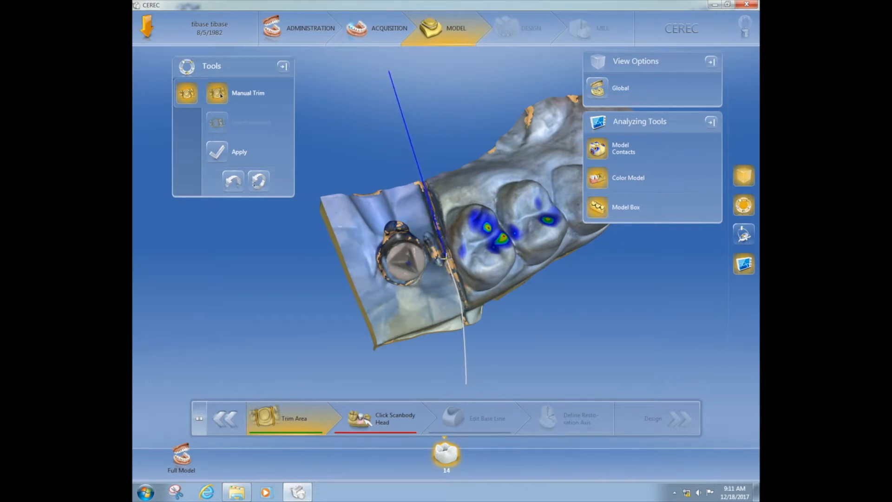
double_click(447, 257)
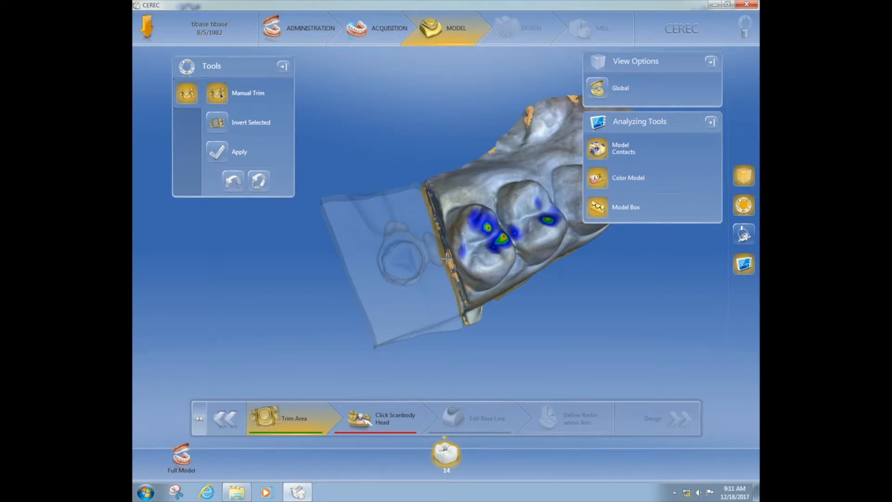
double_click(409, 262)
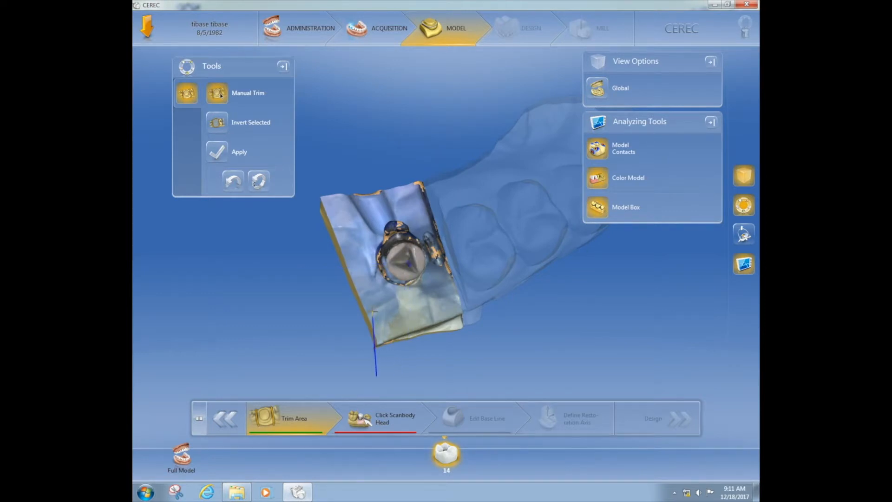
left_click(217, 152)
left_click_drag(297, 277, 293, 240)
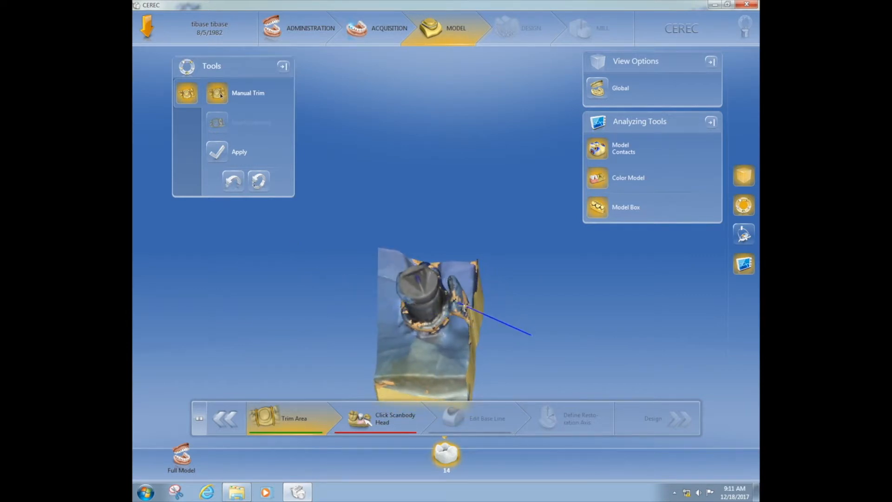
left_click_drag(486, 311, 511, 319)
middle_click_drag(529, 324, 504, 333)
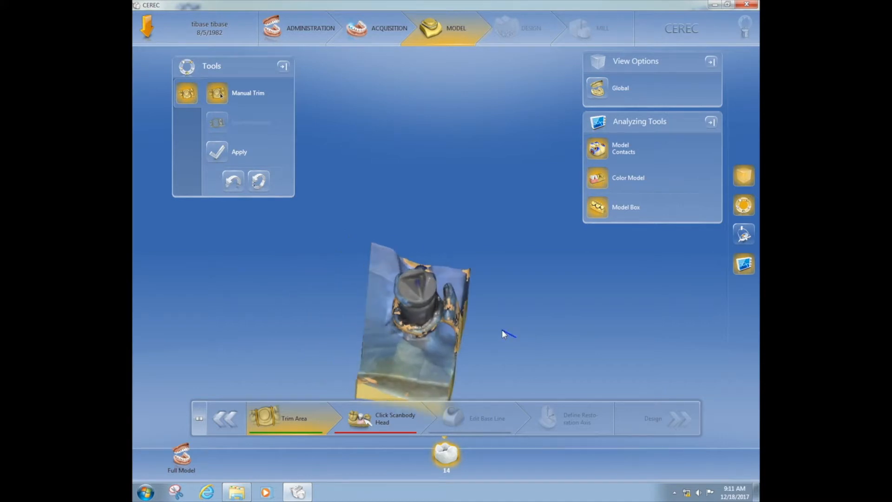
Step: Go to Click Scanbody Head and turn the scanbody head toward the viewer
left_click(396, 425)
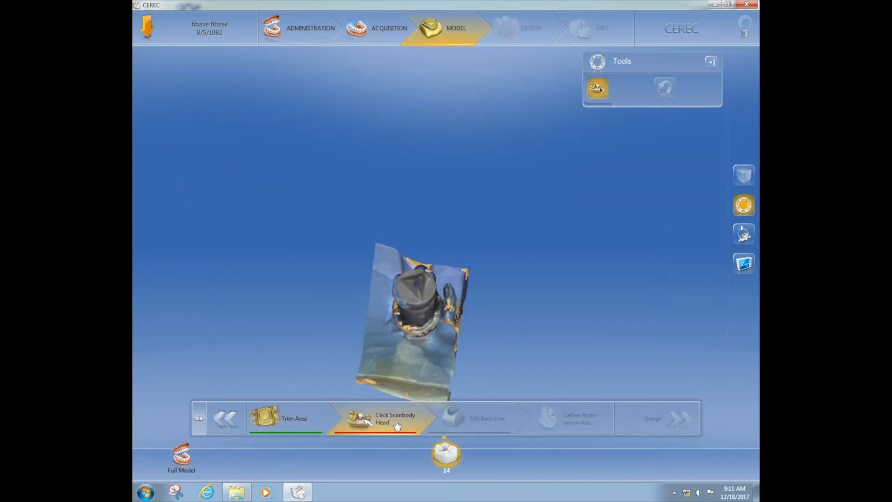
middle_click_drag(415, 303, 410, 334)
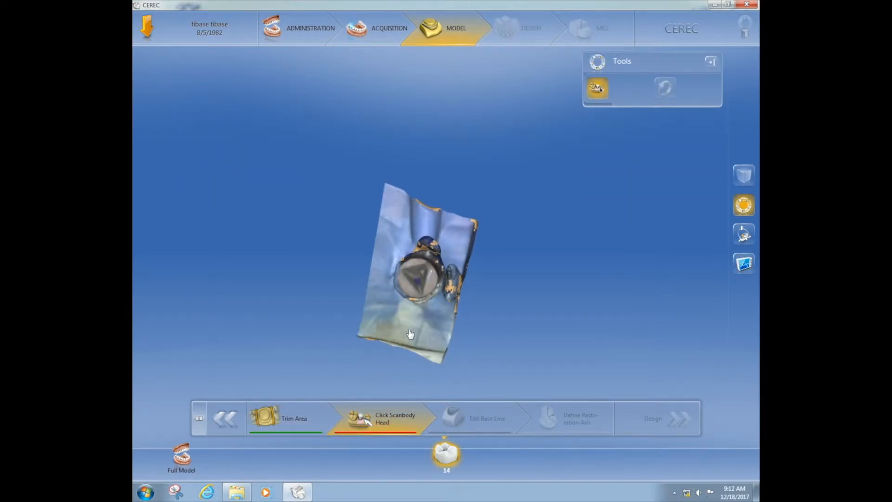
Step: Mark the scanbody head to generate the tooth 14 base line, then inspect it from several angles
left_click(418, 283)
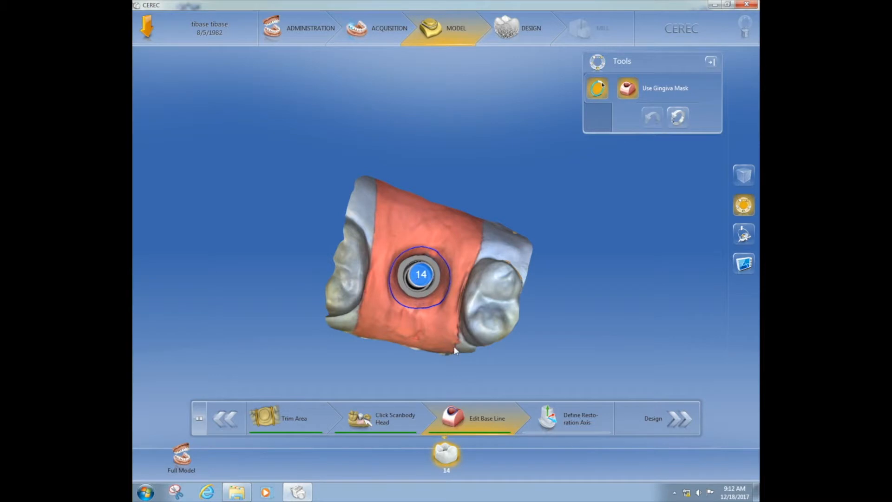
mouse_move(455, 348)
left_mouse_down()
mouse_move(460, 301)
mouse_move(472, 304)
mouse_move(466, 329)
mouse_move(444, 336)
left_mouse_up()
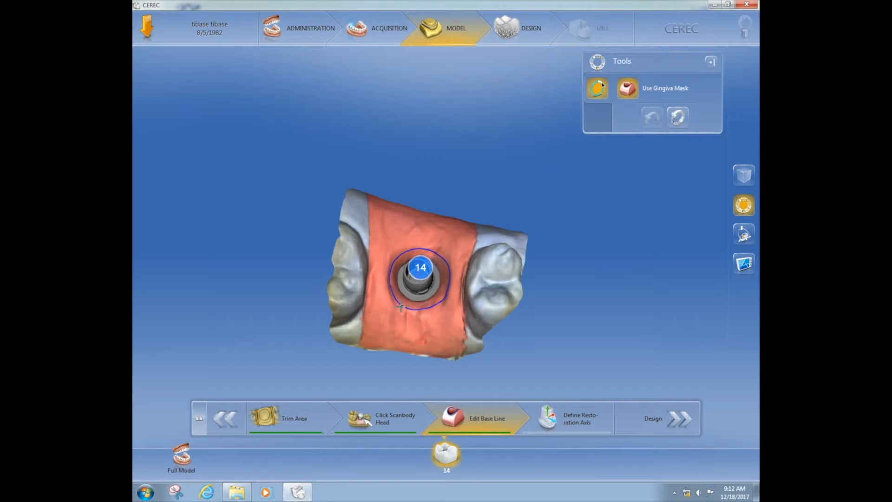
middle_click_drag(434, 313, 439, 294)
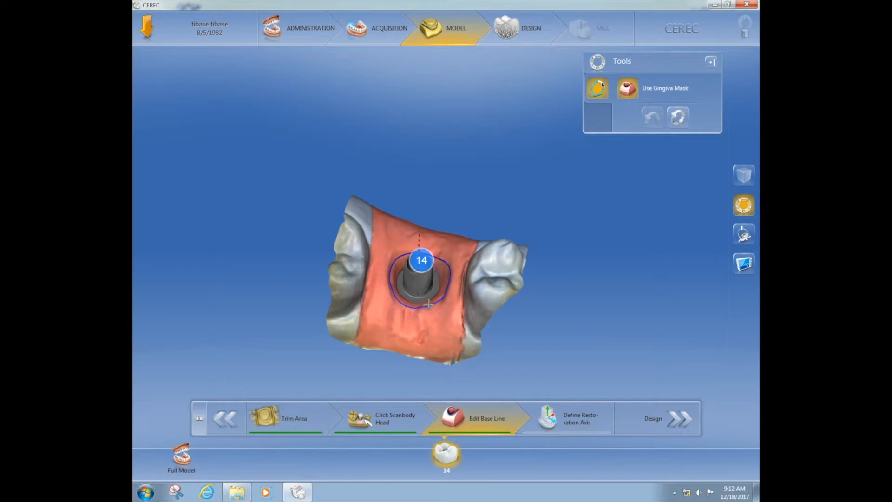
middle_click_drag(382, 300, 383, 325)
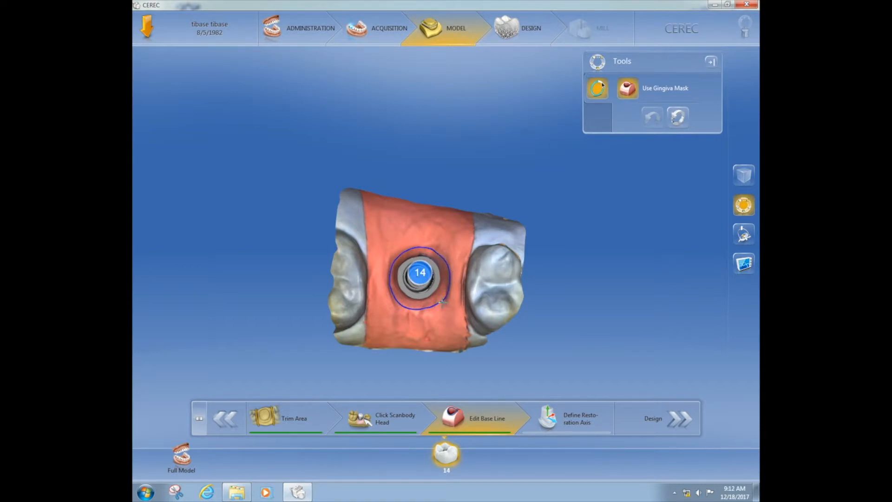
middle_click_drag(435, 307, 432, 292)
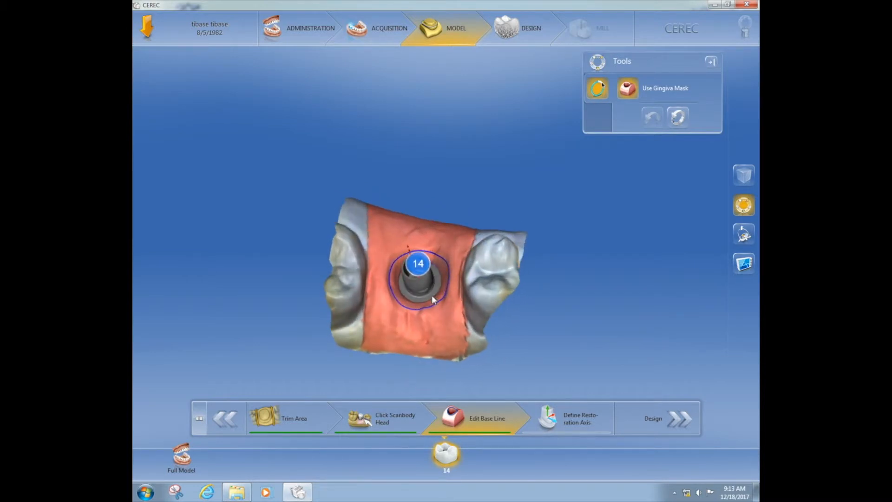
Step: Redraw the base line as a wider closed loop around the scanbody, checking it from several sides
double_click(444, 295)
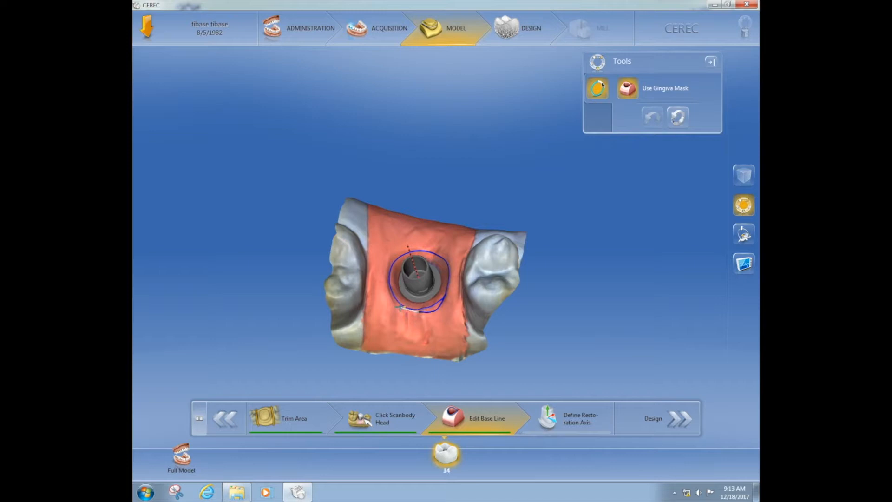
left_click(391, 298)
double_click(426, 250)
left_click_drag(427, 250, 449, 258)
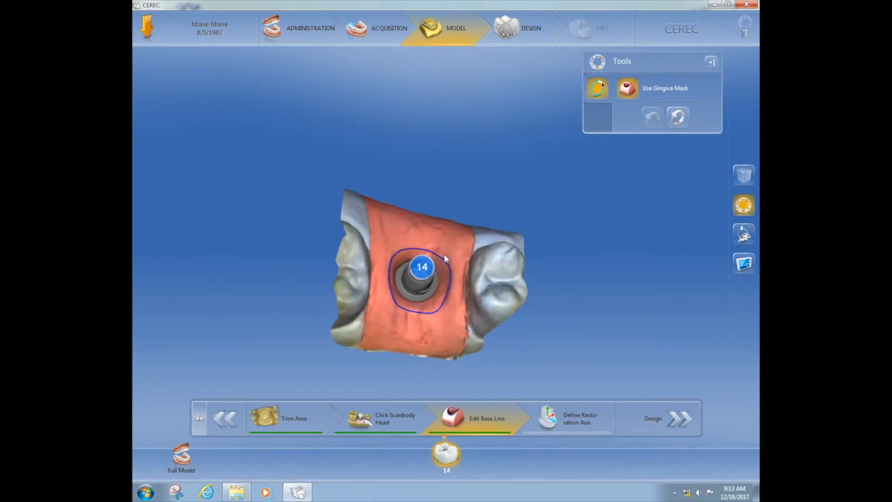
mouse_move(420, 247)
left_mouse_down()
mouse_move(445, 248)
mouse_move(451, 276)
left_mouse_up()
left_click(445, 249)
mouse_move(453, 289)
middle_mouse_down()
mouse_move(455, 259)
mouse_move(444, 303)
middle_mouse_up()
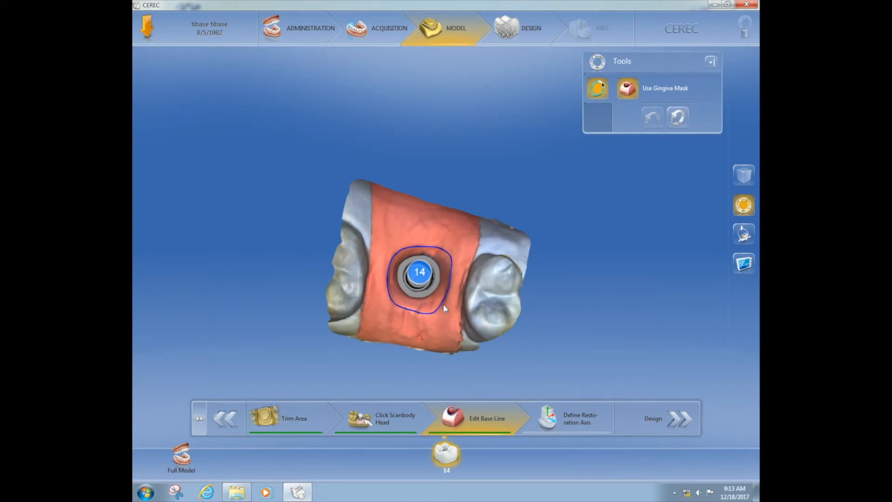
mouse_move(444, 308)
middle_mouse_down()
mouse_move(448, 289)
mouse_move(445, 311)
middle_mouse_up()
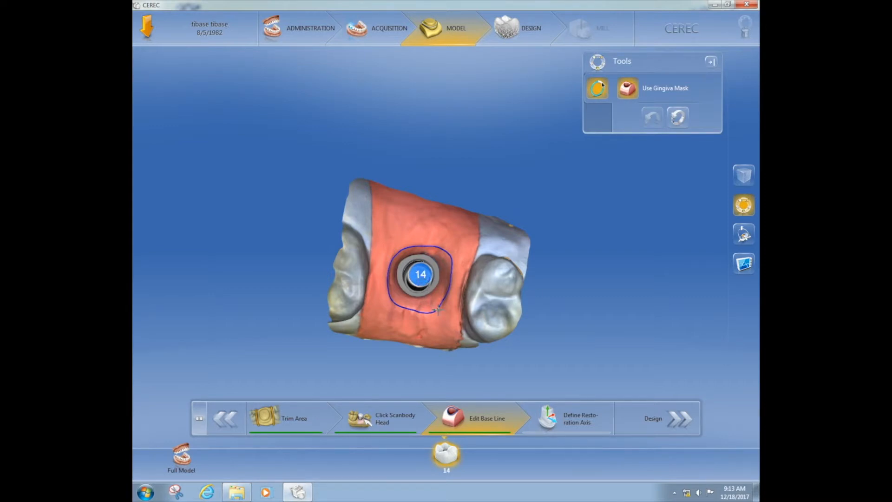
mouse_move(441, 309)
middle_mouse_down()
mouse_move(446, 233)
mouse_move(441, 325)
middle_mouse_up()
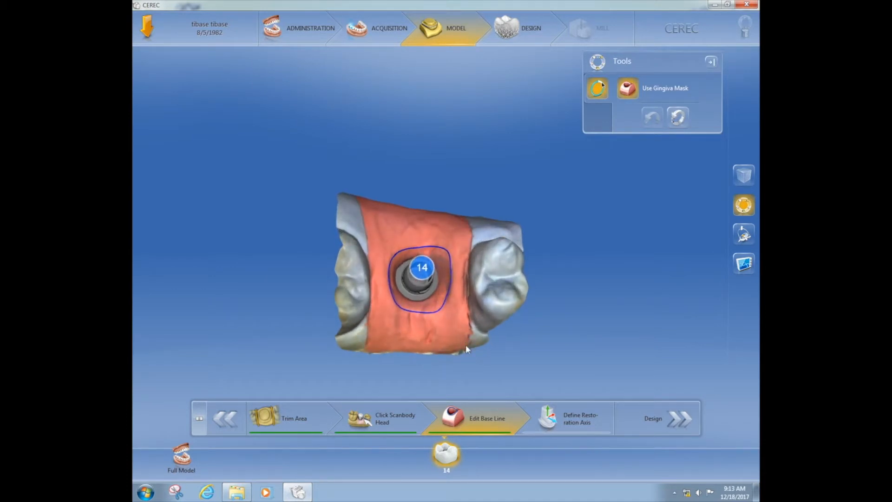
Step: Enter Define Restoration Axis and tilt the tooth 14 axis toward the scanbody
left_click(567, 418)
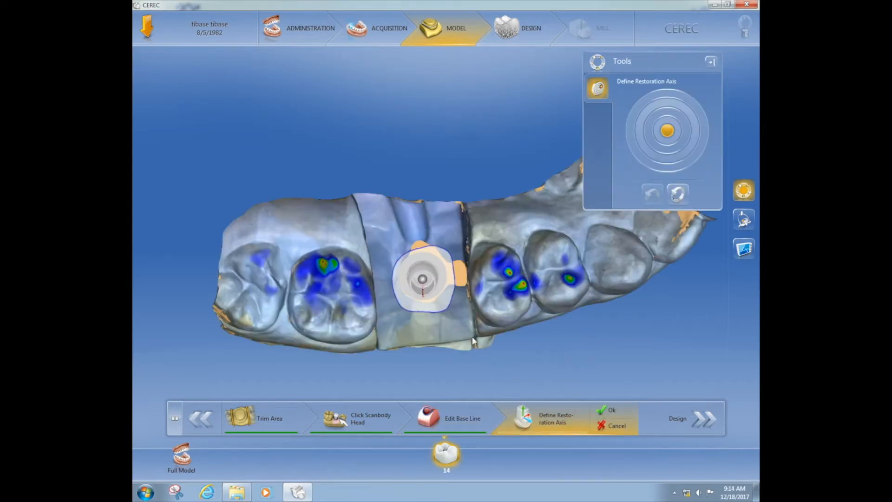
middle_click_drag(442, 355, 504, 266)
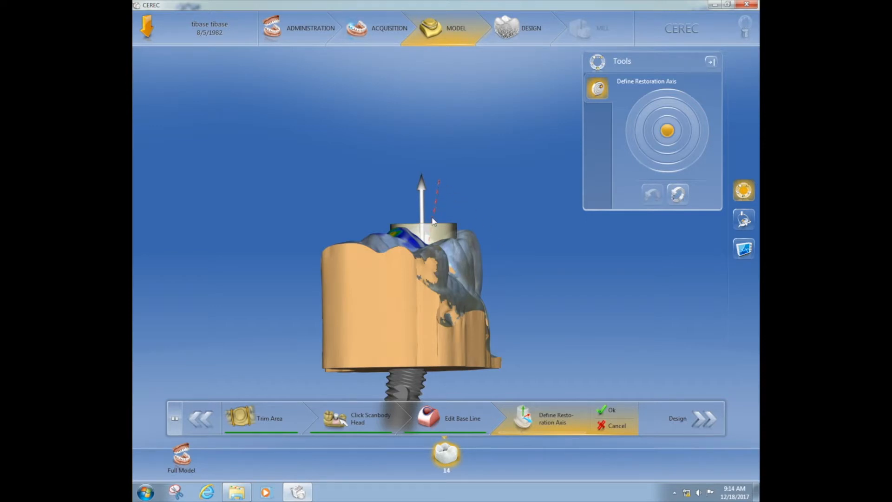
middle_click_drag(425, 264, 366, 264)
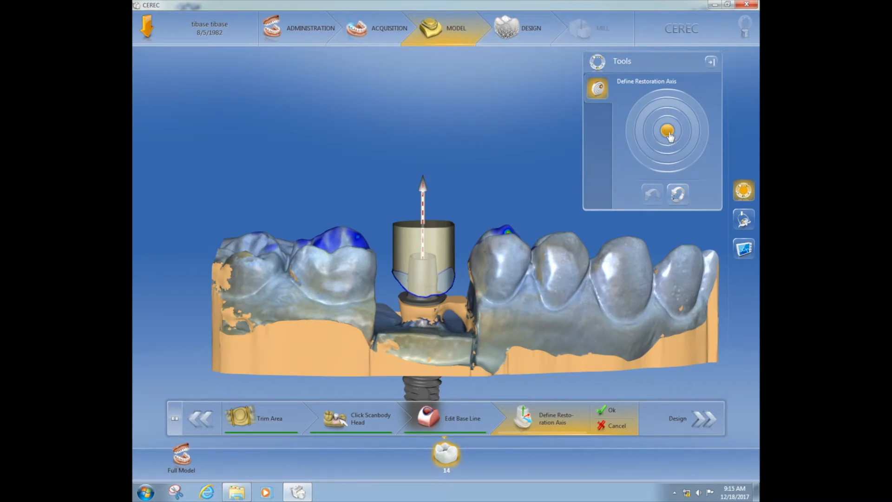
left_click_drag(669, 135, 670, 146)
left_click_drag(428, 320, 505, 302)
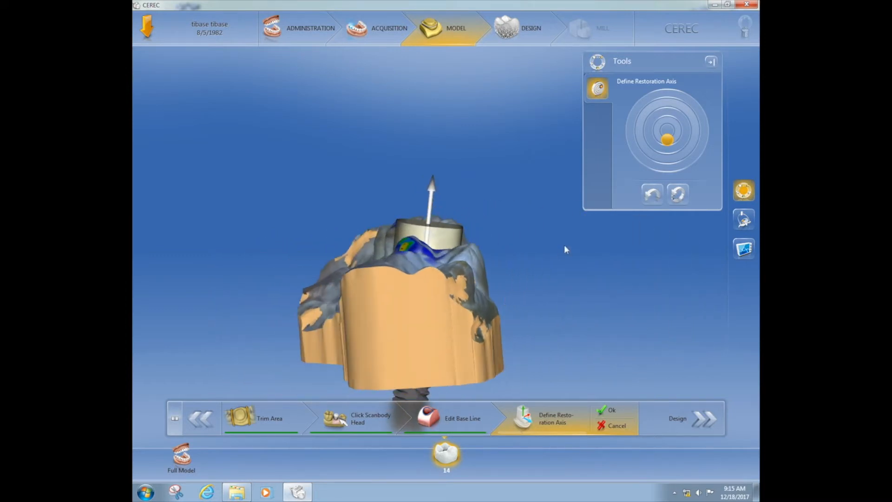
left_click_drag(670, 144, 670, 140)
Step: Straighten the axis upright and check it from a cheek-side view
left_click_drag(487, 317, 403, 335)
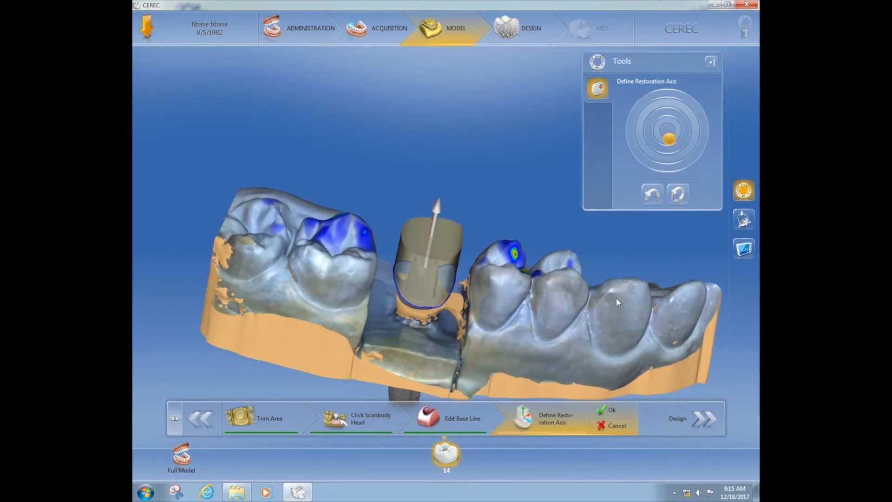
left_click_drag(618, 302, 613, 284)
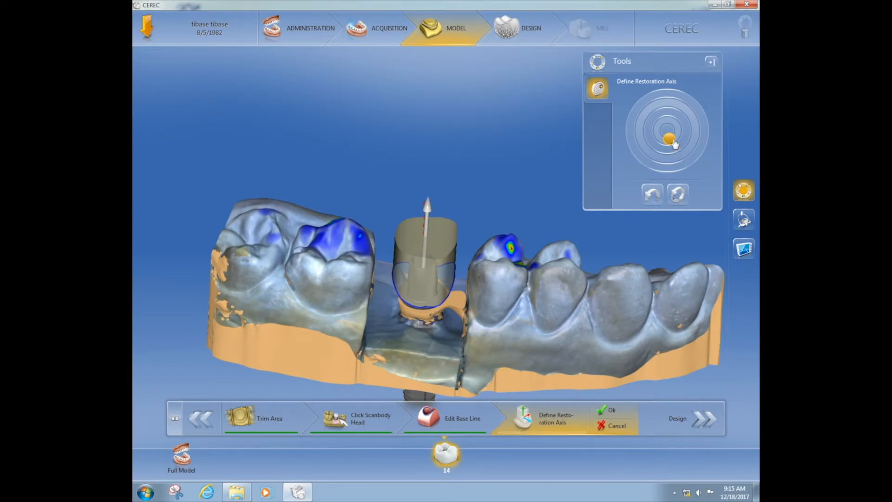
left_click_drag(674, 143, 672, 141)
left_click_drag(522, 300, 527, 259)
left_click_drag(324, 283, 322, 268)
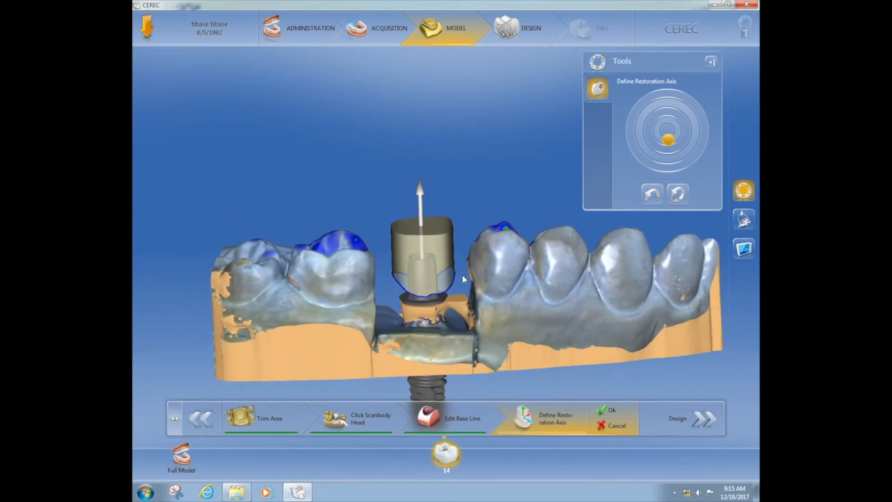
left_click_drag(470, 261, 478, 247)
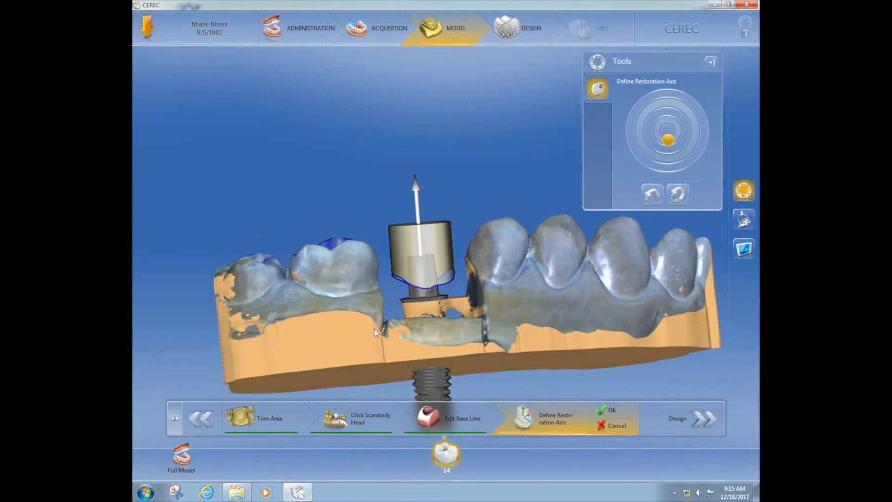
left_click_drag(375, 328, 369, 325)
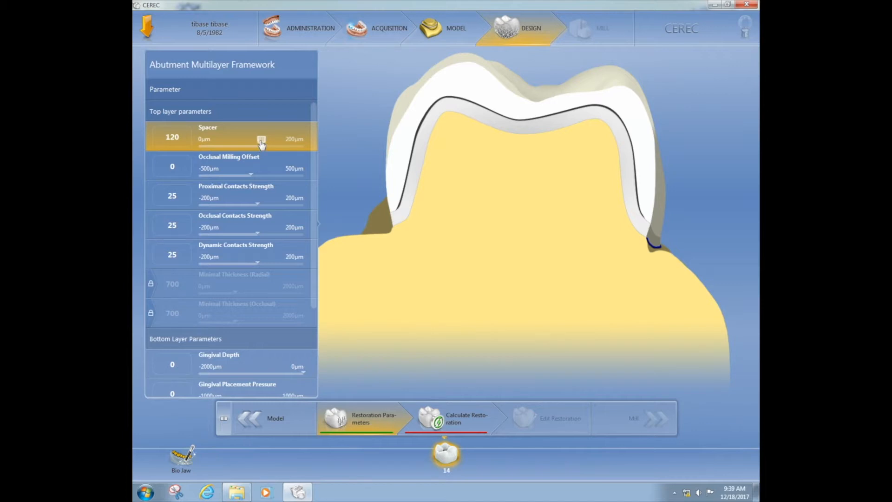
Step: Lower the top-layer Spacer slider from 120 to 100 µm
mouse_move(262, 144)
left_mouse_down()
mouse_move(235, 142)
mouse_move(251, 145)
left_mouse_up()
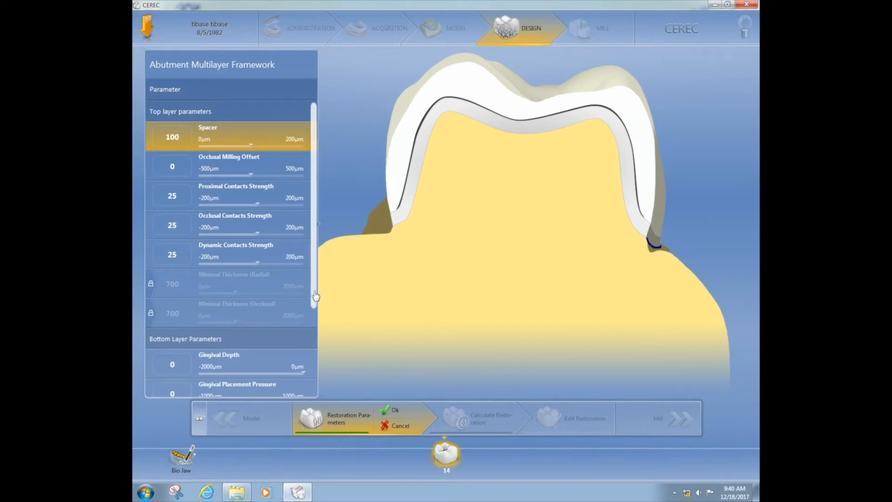
Step: Set bottom-layer Gingival Placement Pressure to 300 µm, leaving Gingival Depth at 0
scroll(312, 297, "down", 3)
left_click_drag(316, 326, 321, 372)
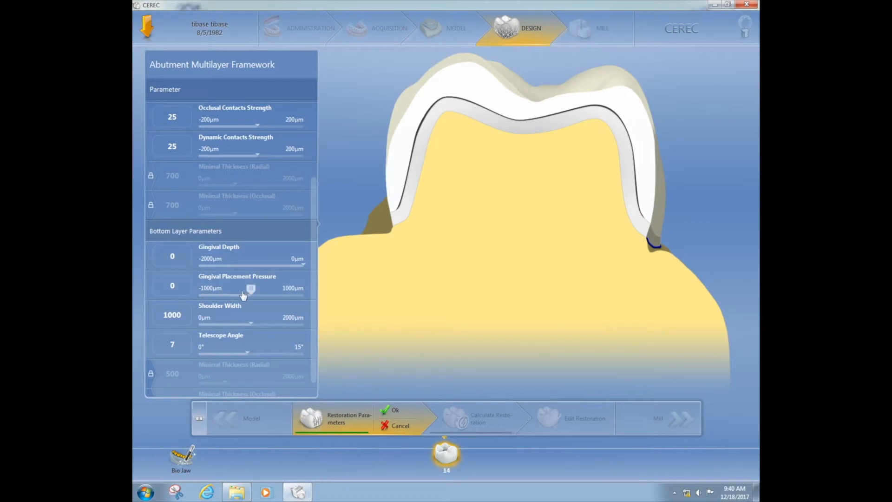
left_click_drag(251, 291, 268, 295)
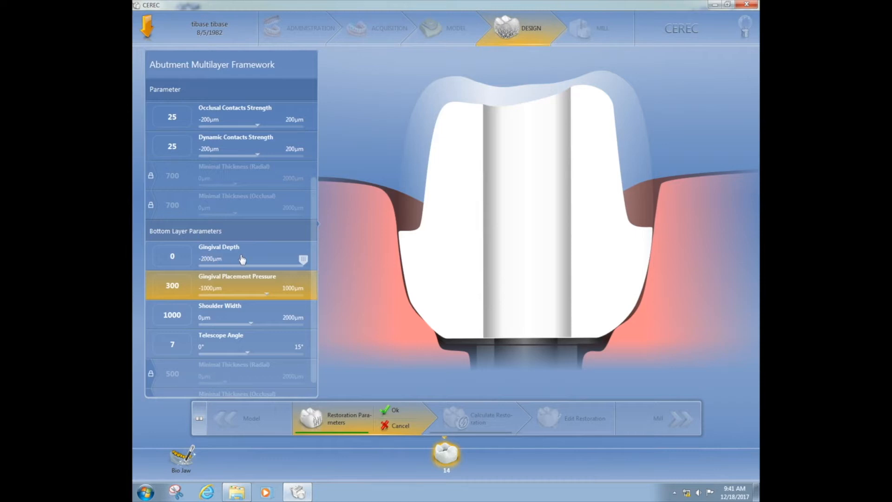
left_click(302, 260)
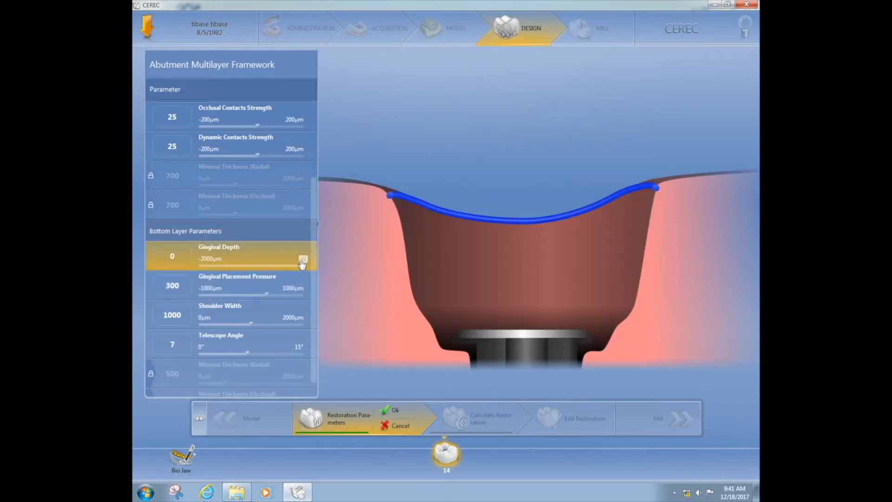
mouse_move(303, 262)
left_mouse_down()
mouse_move(286, 268)
mouse_move(298, 271)
left_mouse_up()
Step: Set Shoulder Width to 1200 µm and lower Telescope Angle from 7° to 6°
left_click(251, 319)
left_click_drag(253, 321, 267, 327)
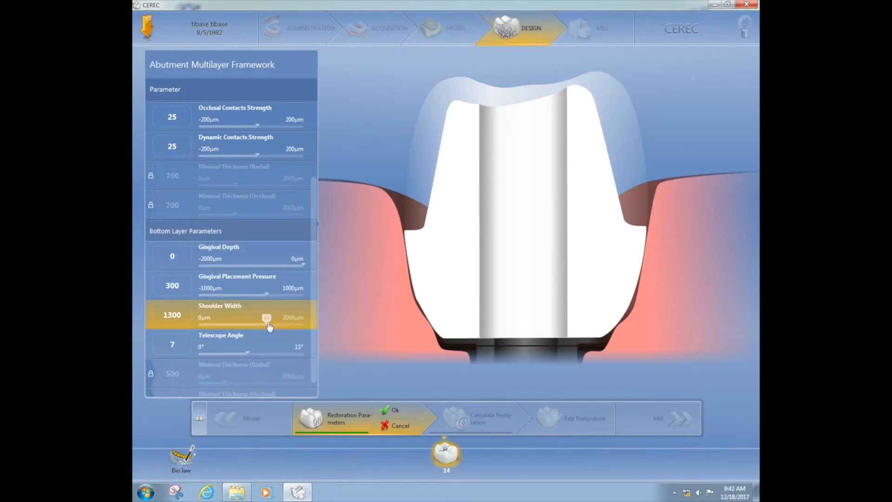
left_click_drag(270, 326, 278, 328)
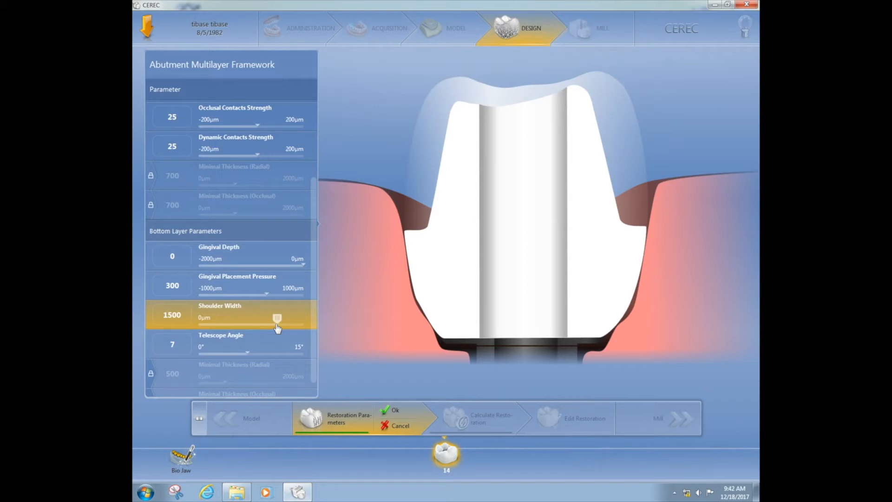
left_click_drag(277, 329, 253, 327)
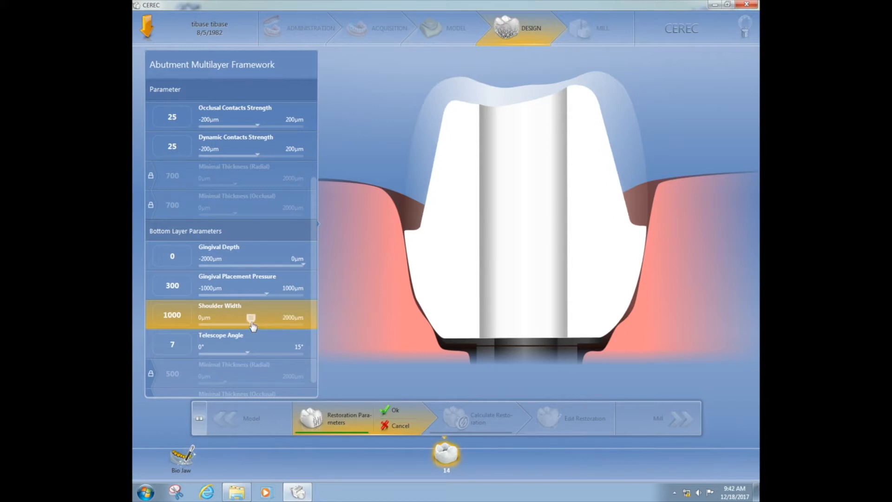
left_click_drag(254, 327, 256, 328)
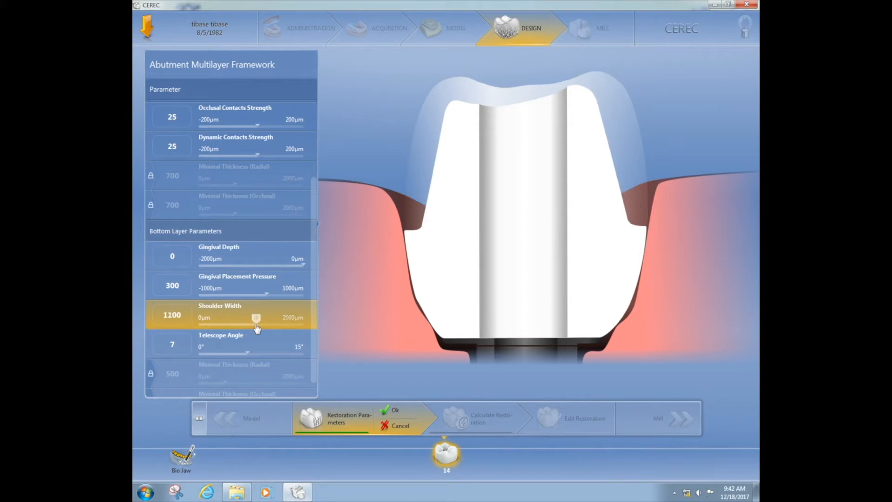
left_click_drag(259, 328, 263, 329)
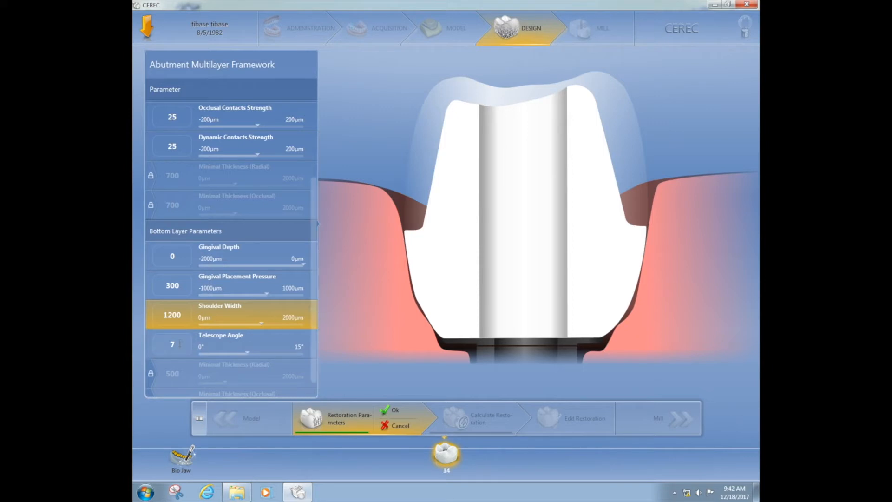
mouse_move(249, 354)
left_mouse_down()
mouse_move(264, 356)
mouse_move(242, 353)
left_mouse_up()
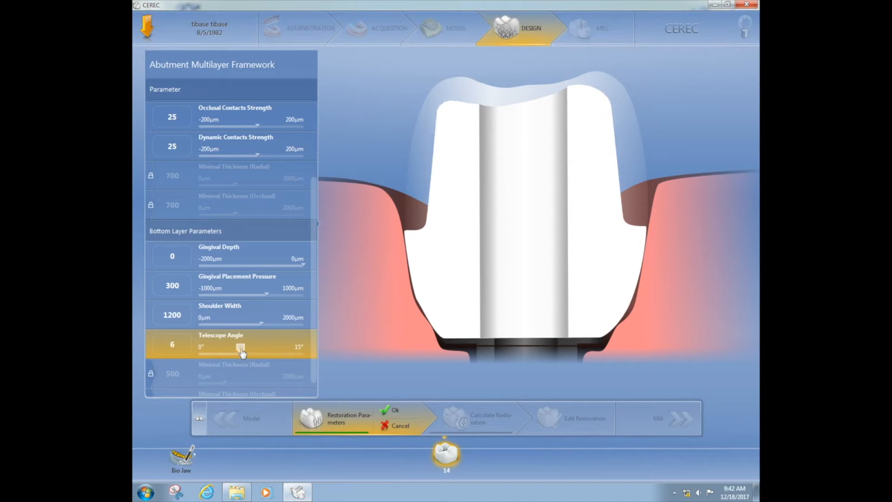
scroll(313, 386, "down", 2)
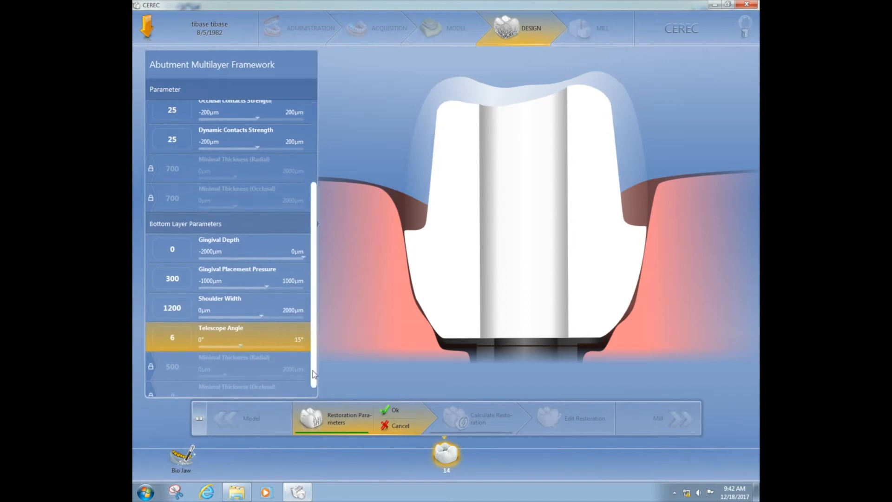
Step: Confirm Restoration Parameters with Ok and run Calculate Restoration for tooth 14
left_click(396, 412)
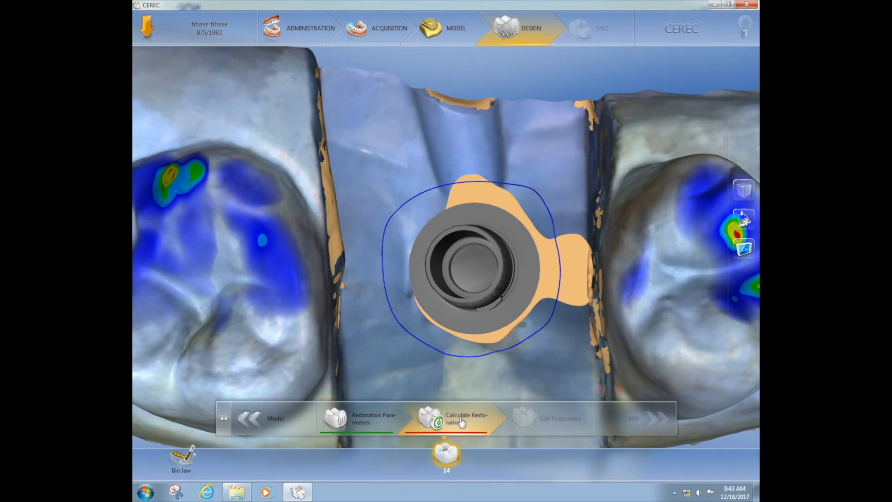
left_click(461, 421)
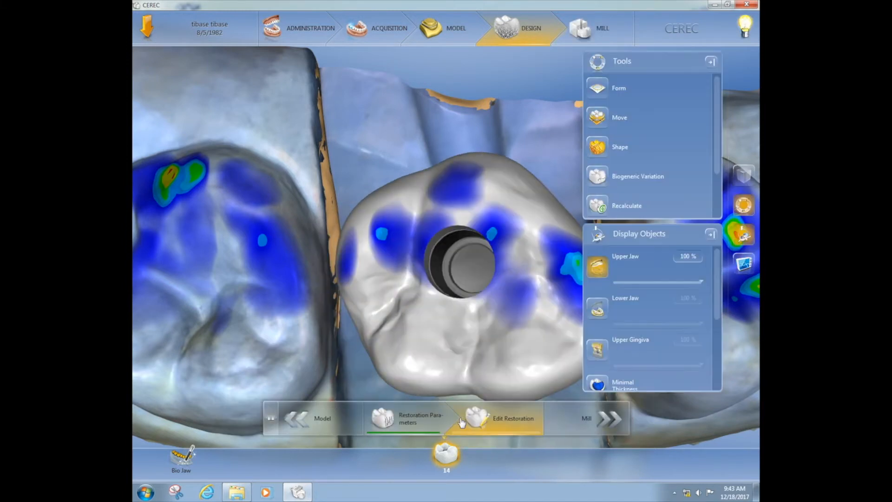
Step: Inspect the crown's screw-access channel, close Display Objects, and reopen the Tools panel
left_click_drag(444, 166, 468, 138)
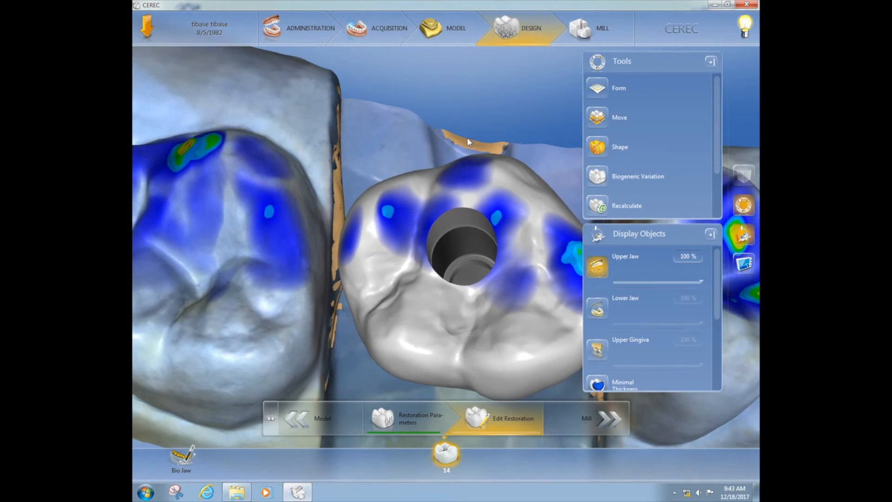
left_click(712, 234)
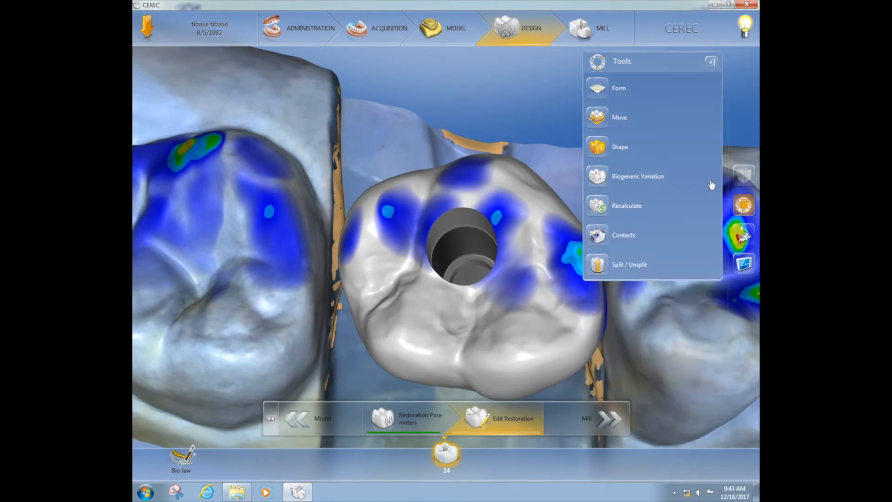
left_click(718, 65)
left_click_drag(630, 140, 624, 106)
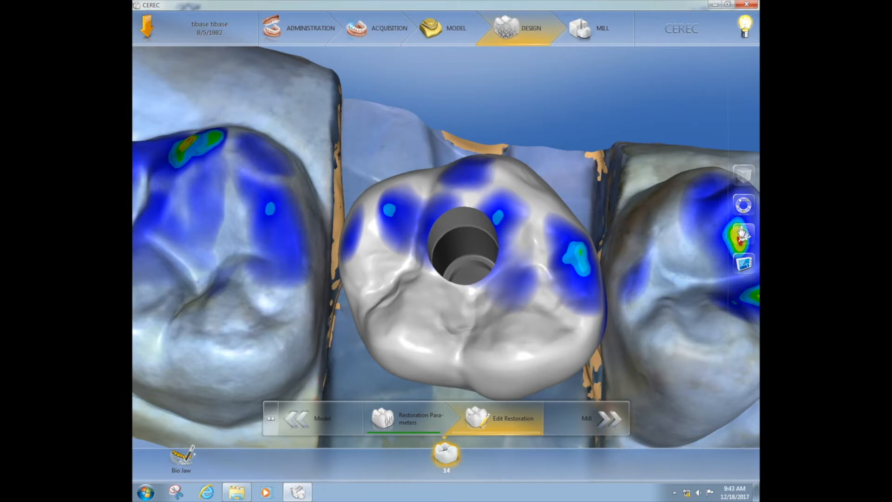
left_click(740, 210)
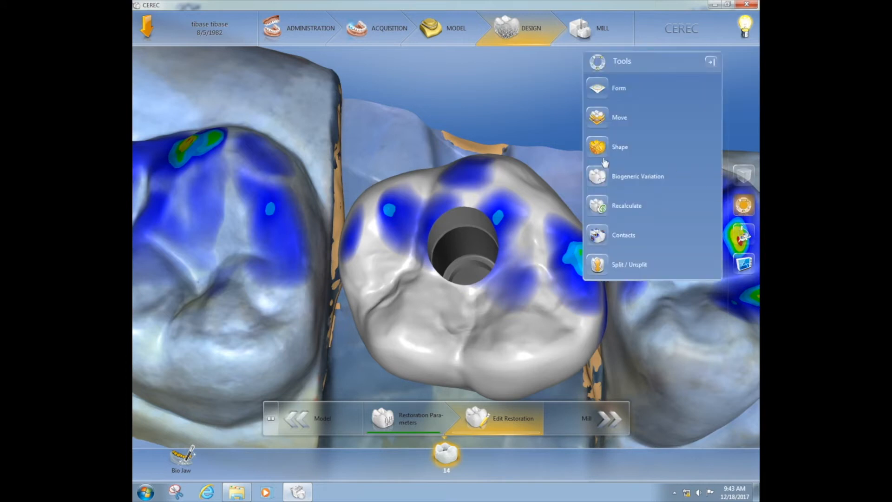
Step: Shift and rotate the tooth 14 crown using the Move tool's Position and Rotate modes
left_click(598, 117)
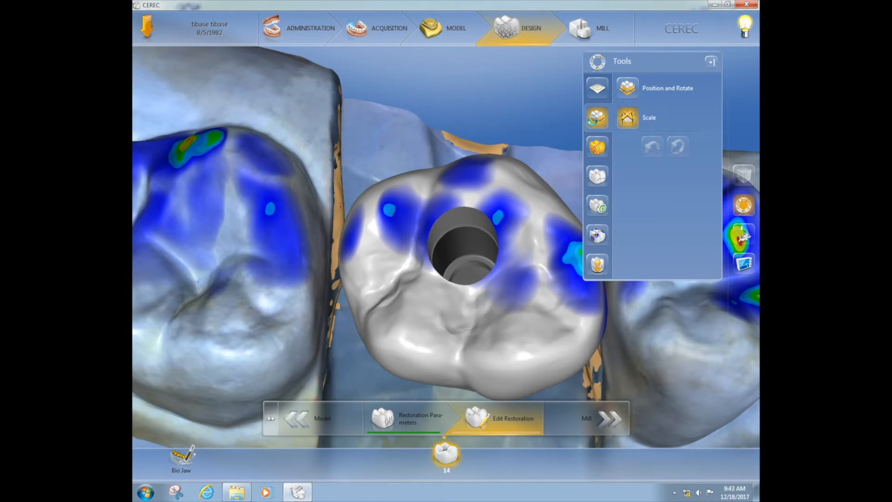
left_click(627, 118)
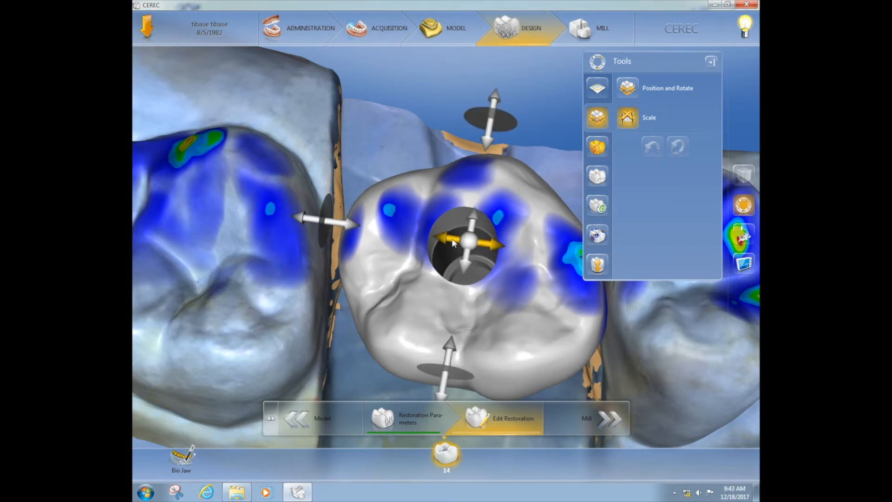
left_click_drag(453, 243, 435, 240)
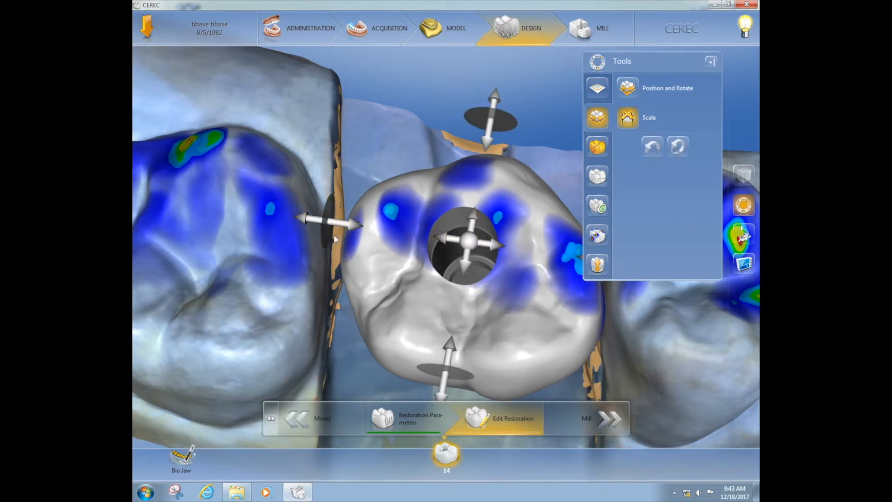
left_click(636, 94)
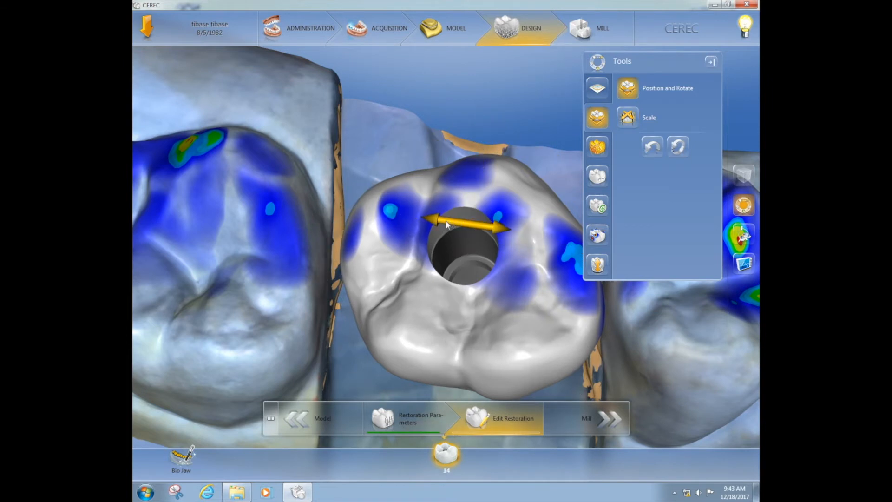
left_click_drag(447, 225, 446, 224)
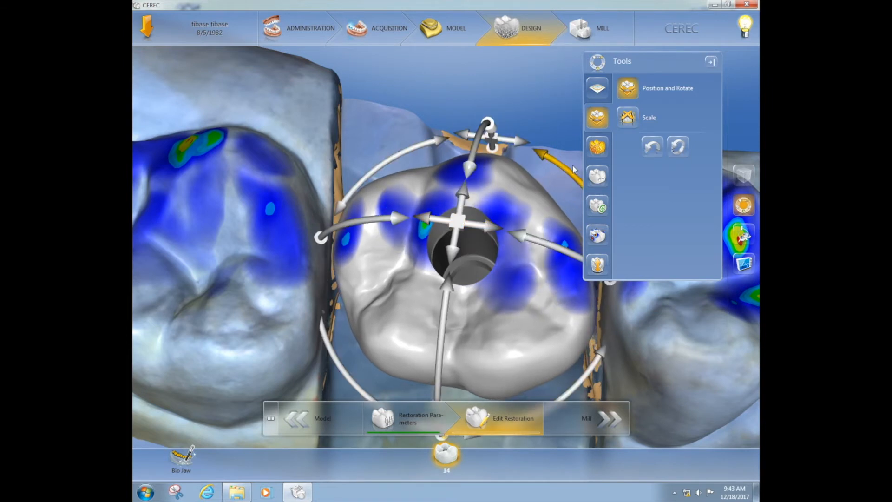
Step: Scale the crown up toward its neighbours and drag the Tools panel aside
left_click(628, 119)
left_click_drag(462, 237, 469, 215)
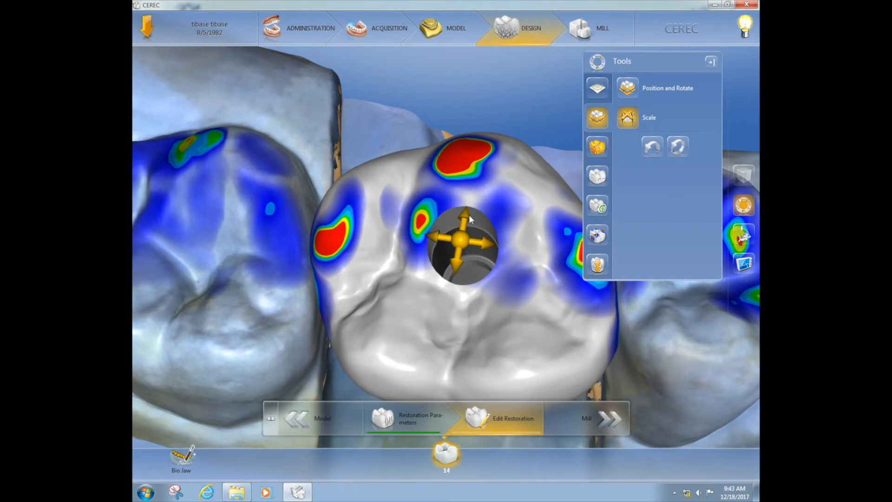
middle_click_drag(450, 110, 462, 93)
left_click_drag(463, 210, 463, 217)
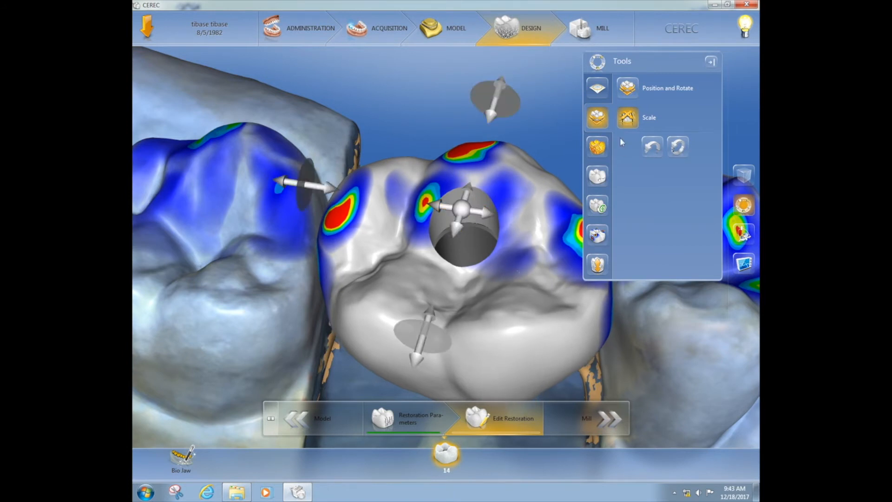
left_click_drag(644, 63, 675, 72)
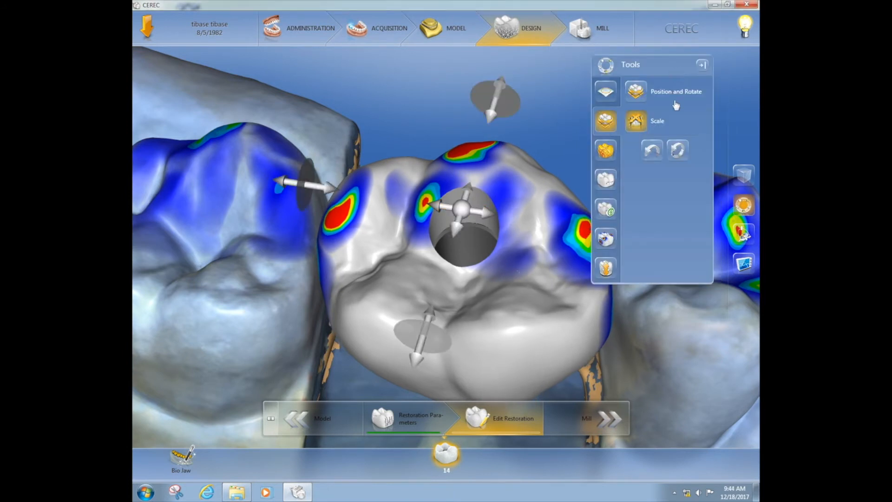
Step: Choose 2-Directional shaping and raise its Size to 3.74
left_click(613, 155)
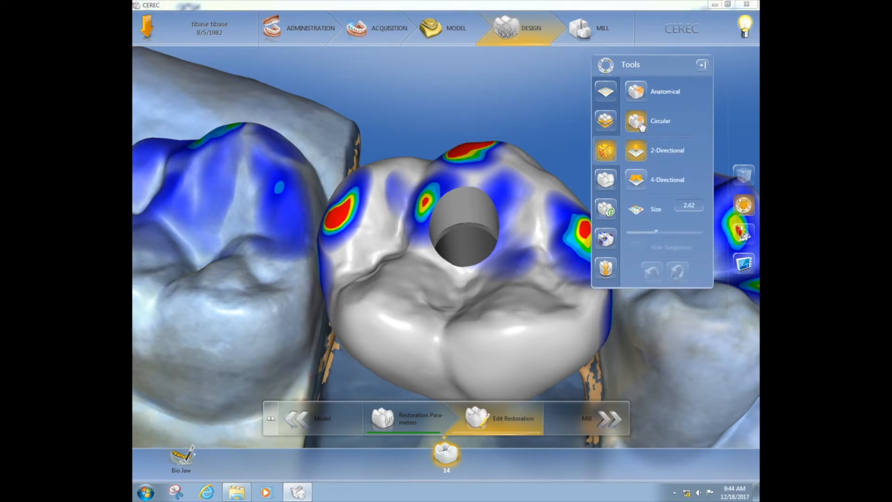
left_click(640, 156)
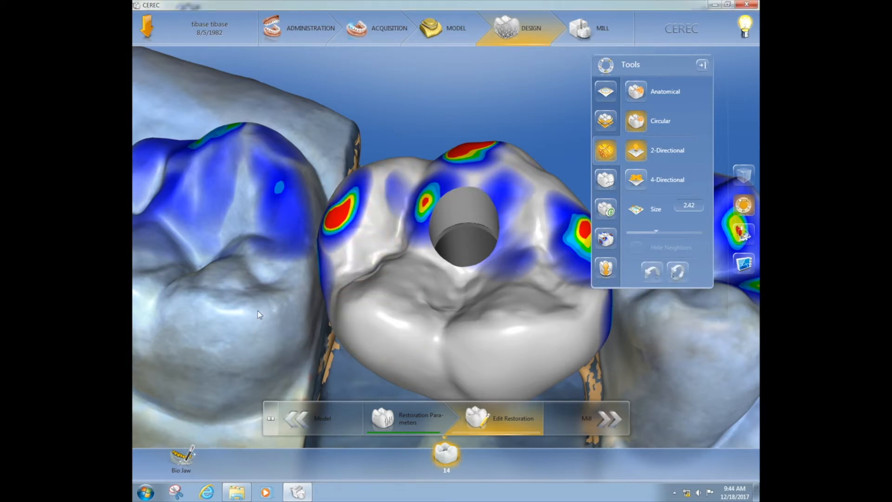
right_click_drag(258, 311, 233, 242)
left_click_drag(233, 238, 255, 205)
left_click_drag(580, 357, 570, 323)
left_click_drag(415, 130, 473, 105)
left_click_drag(482, 326, 469, 317)
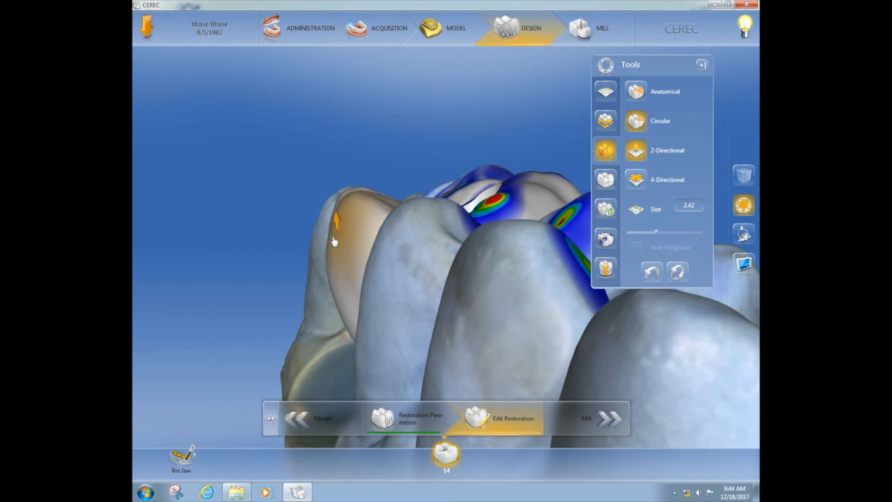
mouse_move(432, 265)
left_mouse_down()
mouse_move(446, 267)
mouse_move(423, 264)
mouse_move(437, 274)
left_mouse_up()
middle_click_drag(346, 168, 372, 147)
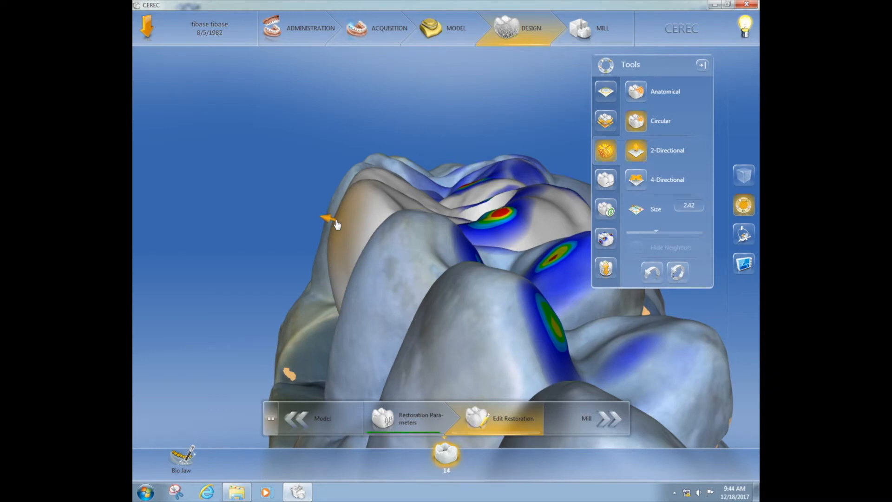
right_click_drag(338, 225, 339, 208)
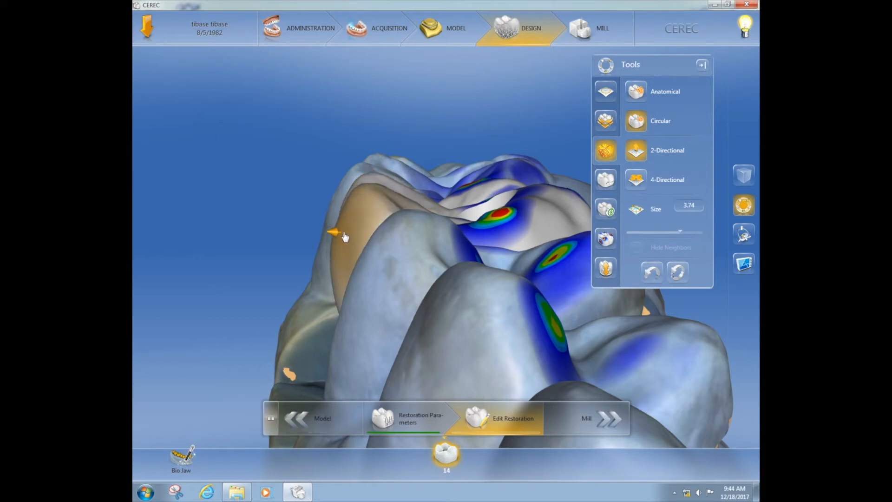
Step: Move the Tools panel left and reshape the distal surface to ease its contact
middle_click_drag(394, 304, 383, 301)
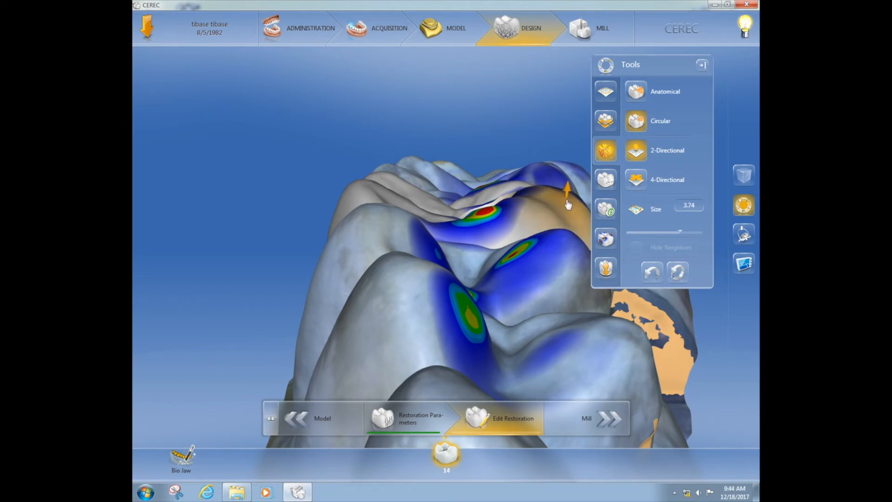
left_click_drag(654, 63, 244, 78)
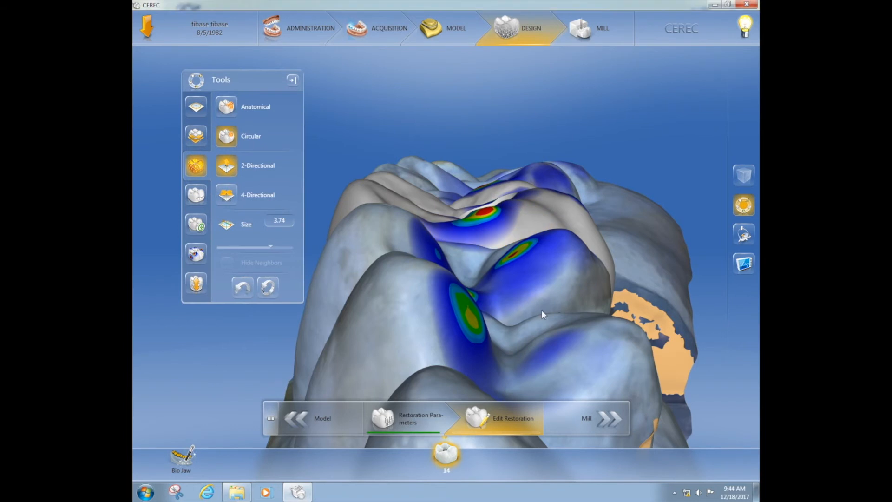
left_click_drag(542, 310, 522, 327)
left_click_drag(587, 270, 584, 274)
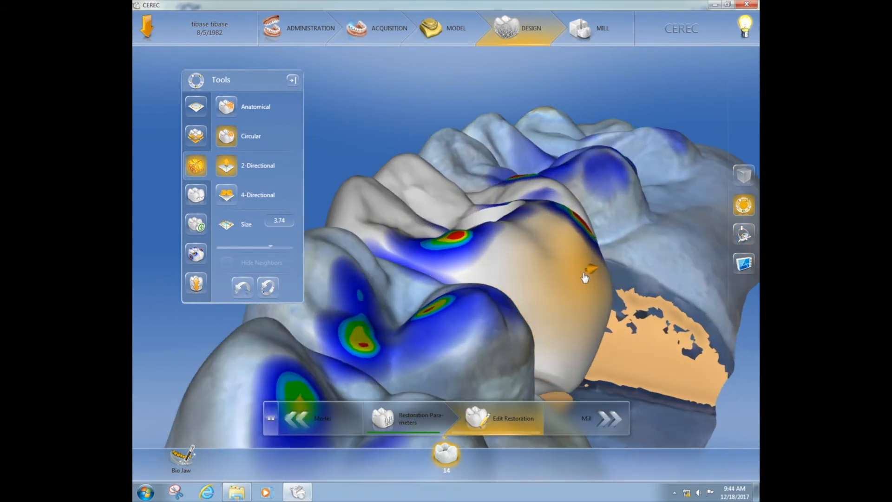
left_click_drag(458, 365, 487, 387)
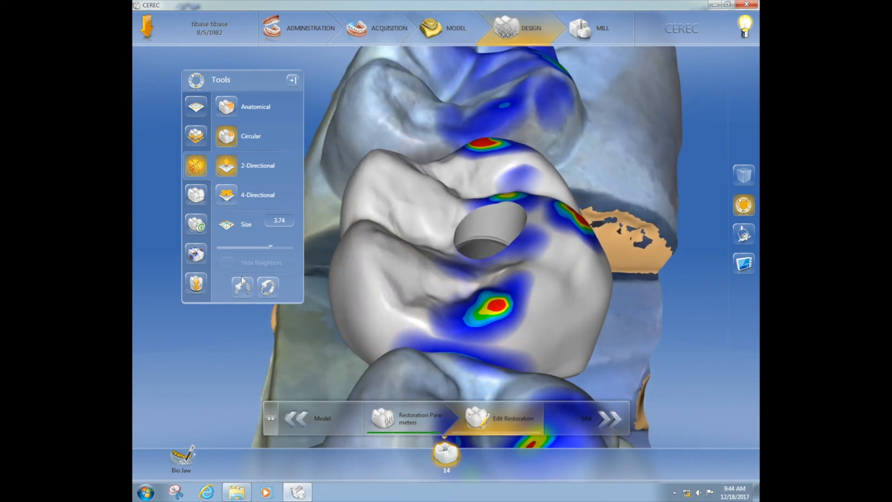
Step: Auto-reduce occlusal contacts, then shave the remaining green contact spots to light blue
left_click(197, 254)
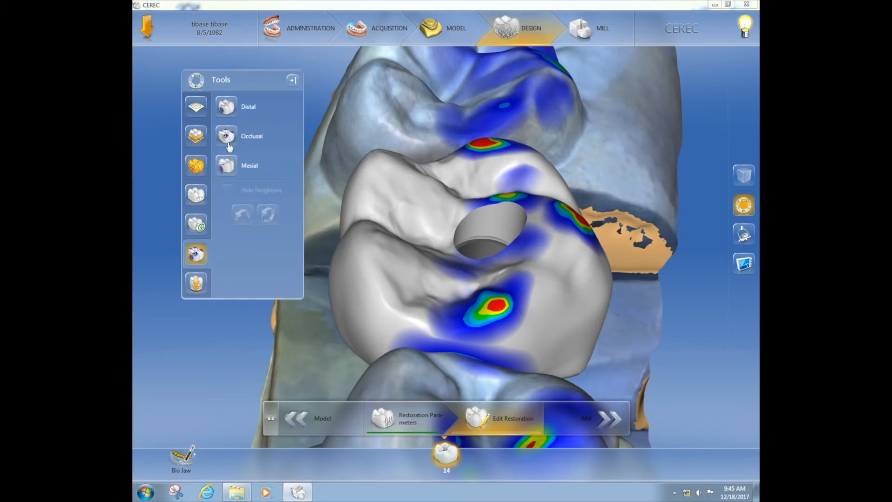
left_click(227, 136)
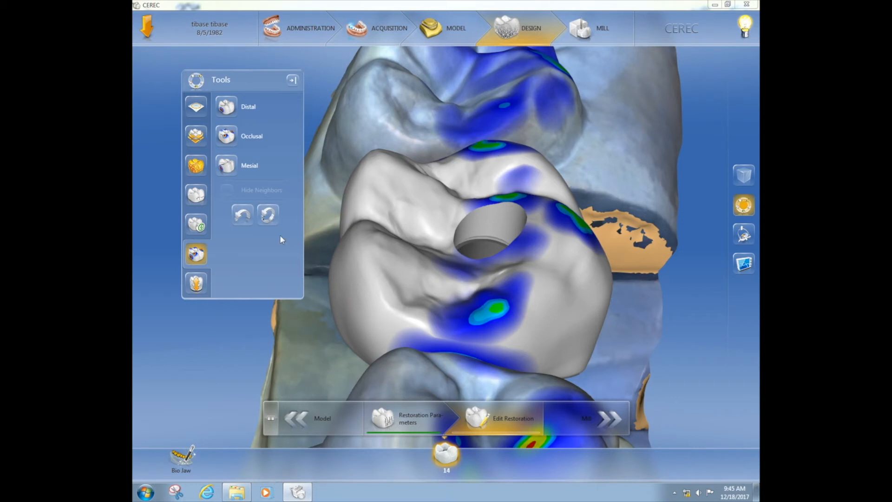
left_click(196, 167)
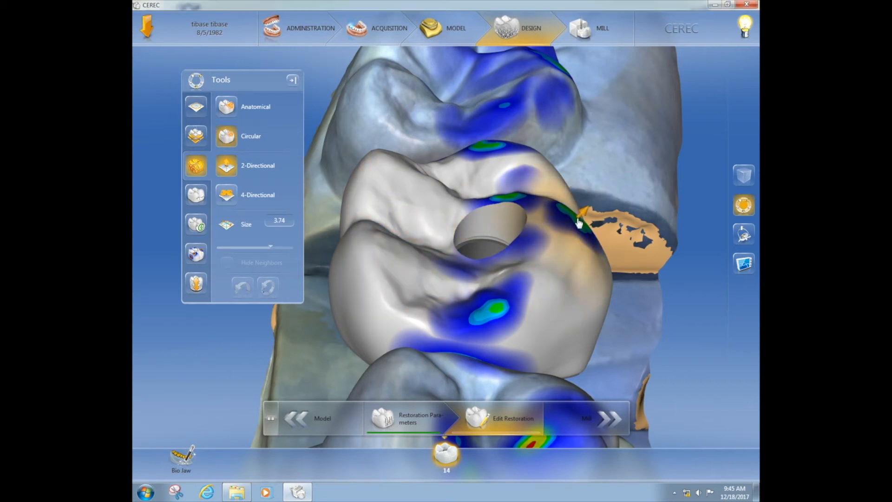
left_click_drag(579, 224, 578, 227)
left_click_drag(504, 304, 504, 306)
left_click(503, 304)
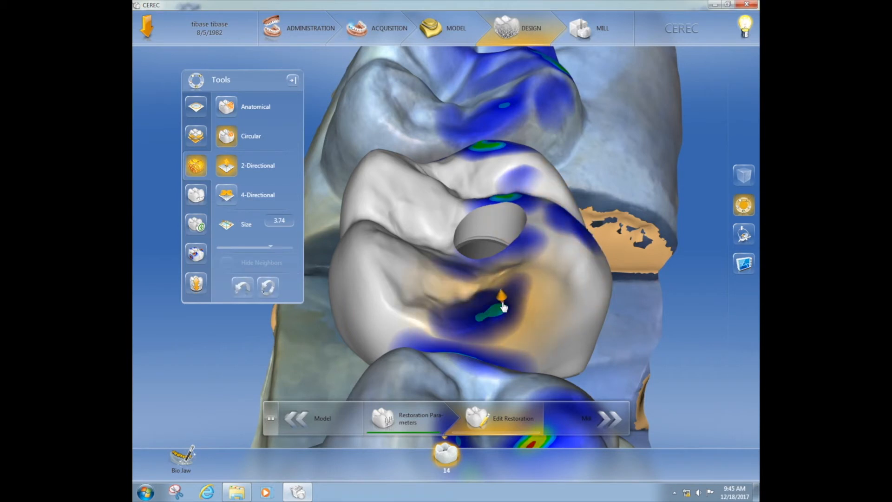
left_click(510, 201)
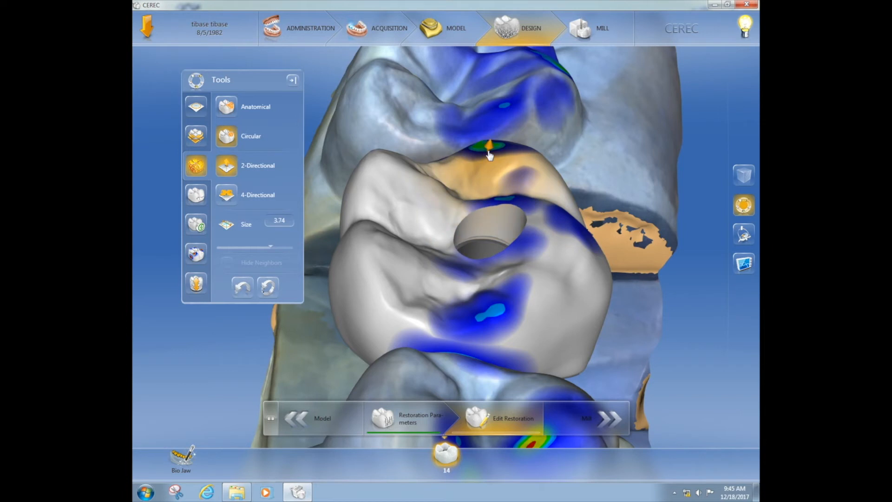
Step: Rotate through side, buccal and occlusal-lingual views to inspect the crown margin
left_click_drag(460, 367, 520, 335)
left_click_drag(424, 164, 416, 208)
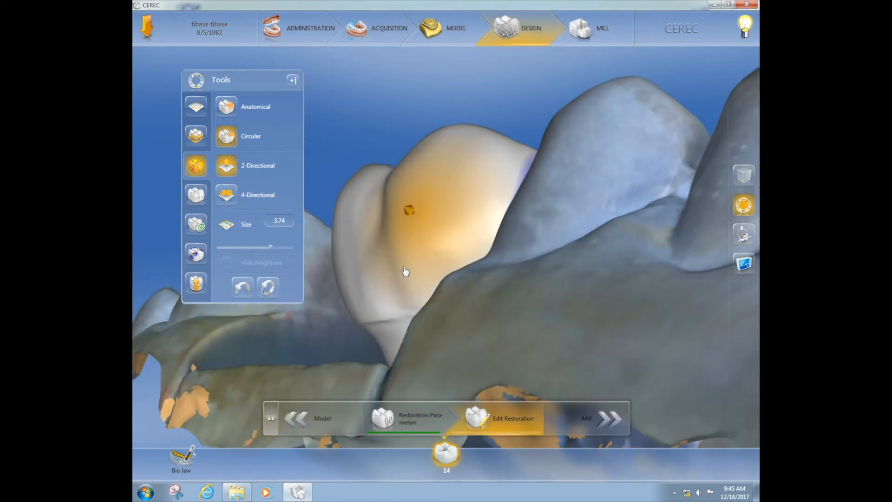
left_click_drag(451, 343, 481, 343)
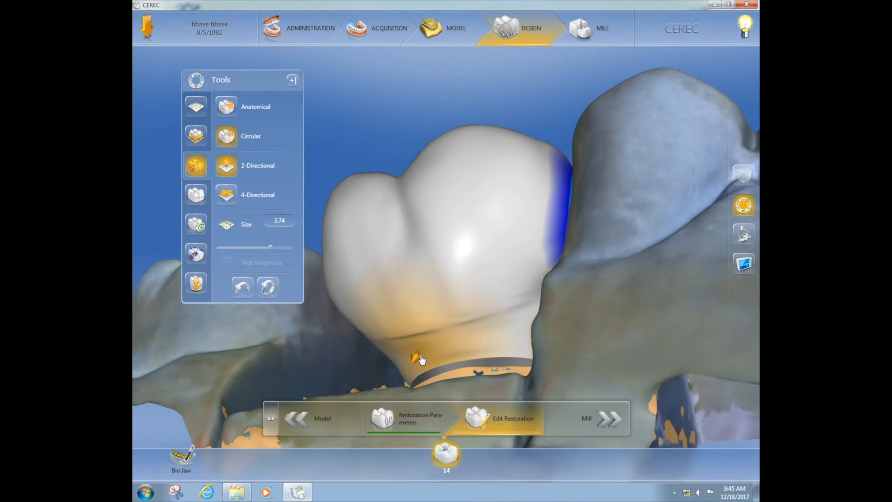
left_click_drag(644, 355, 531, 312)
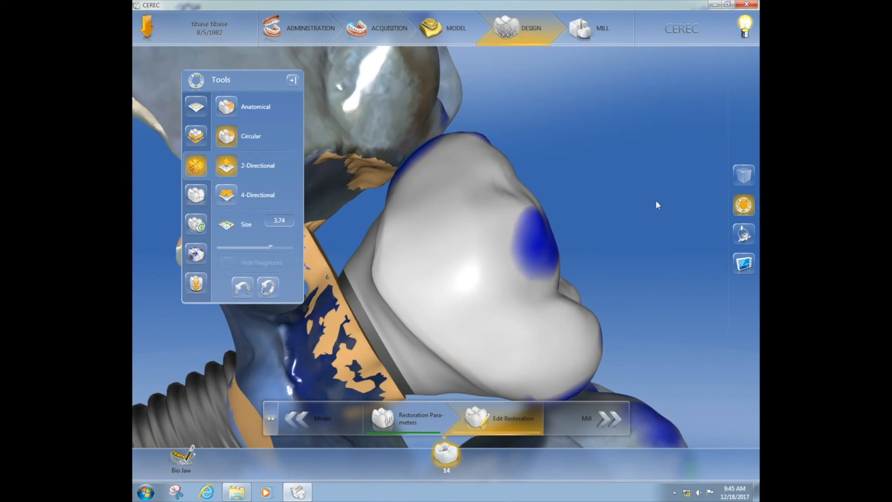
Step: Turn off Upper Jaw in Display Objects and view the crown from above
left_click(744, 234)
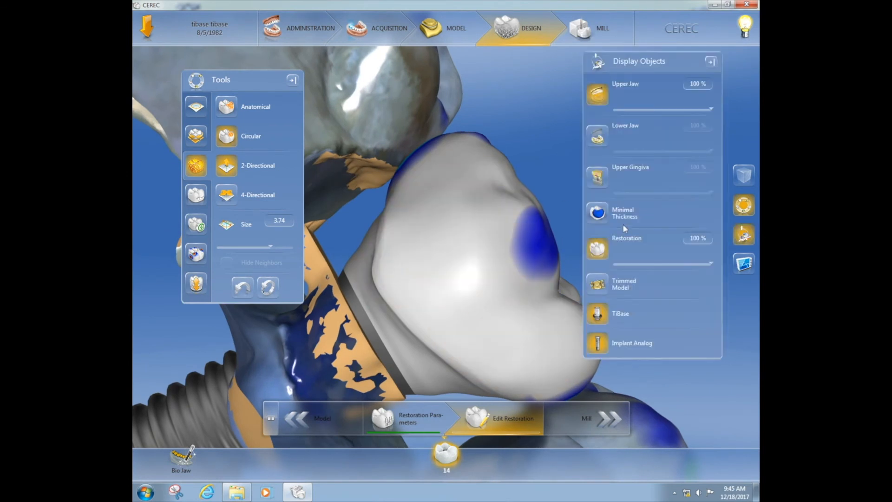
left_click(599, 94)
left_click_drag(356, 322, 363, 254)
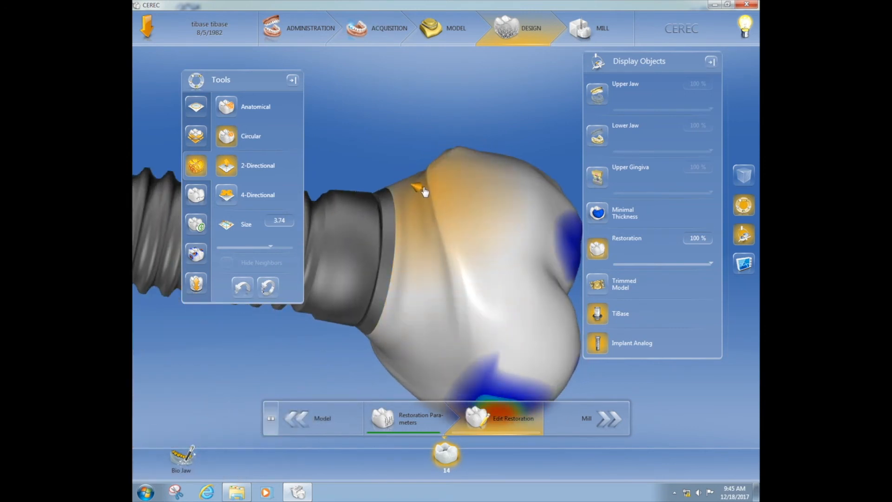
left_click_drag(383, 201, 413, 239)
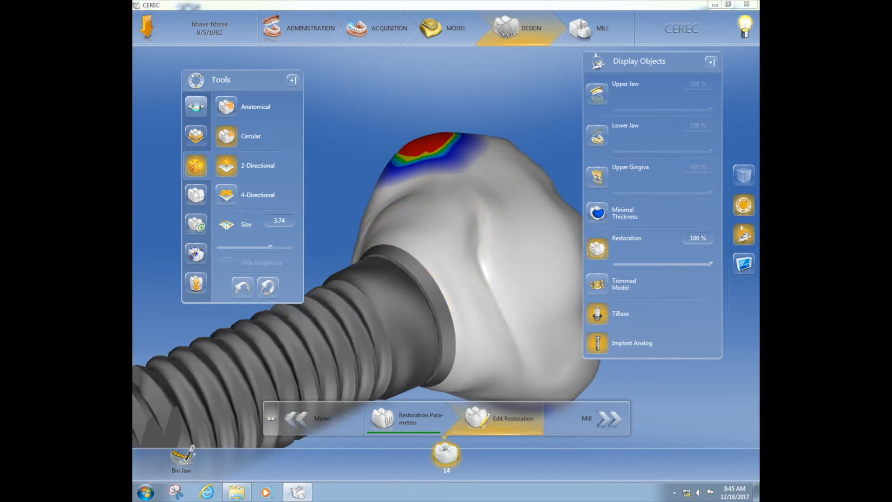
Step: With Form > Smooth, erase the central groove and reduce the red thickness spot
left_click(196, 107)
left_click(230, 136)
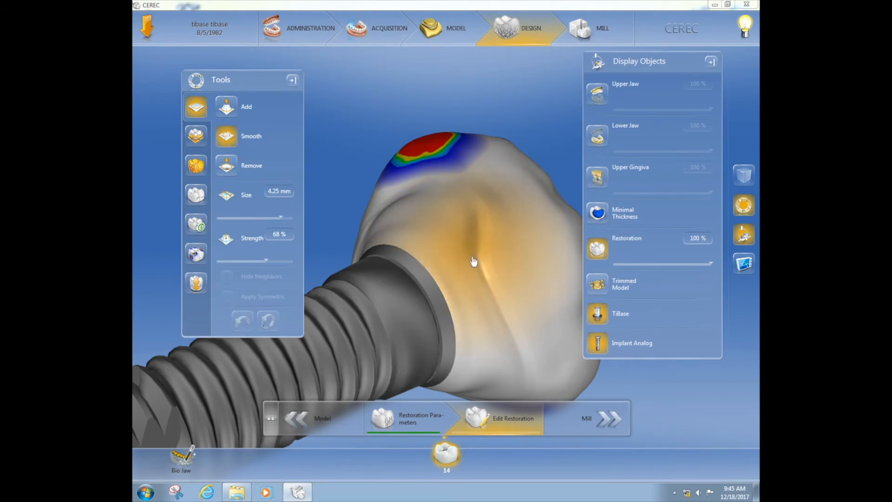
mouse_move(500, 277)
left_mouse_down()
mouse_move(496, 302)
mouse_move(392, 208)
mouse_move(468, 257)
mouse_move(403, 313)
left_mouse_up()
right_click_drag(403, 308, 422, 213)
right_click_drag(450, 247, 386, 208)
left_click_drag(451, 332, 454, 335)
right_click_drag(503, 149, 444, 298)
left_click_drag(453, 299, 453, 295)
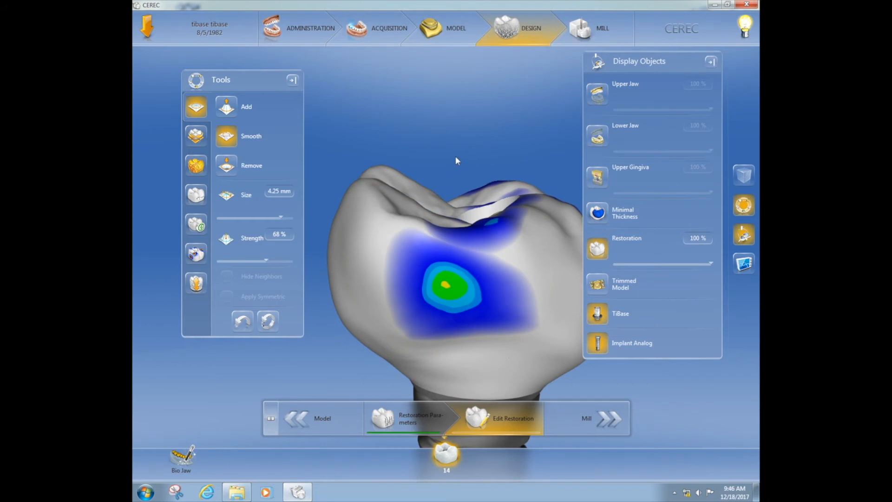
middle_click_drag(453, 132, 422, 105)
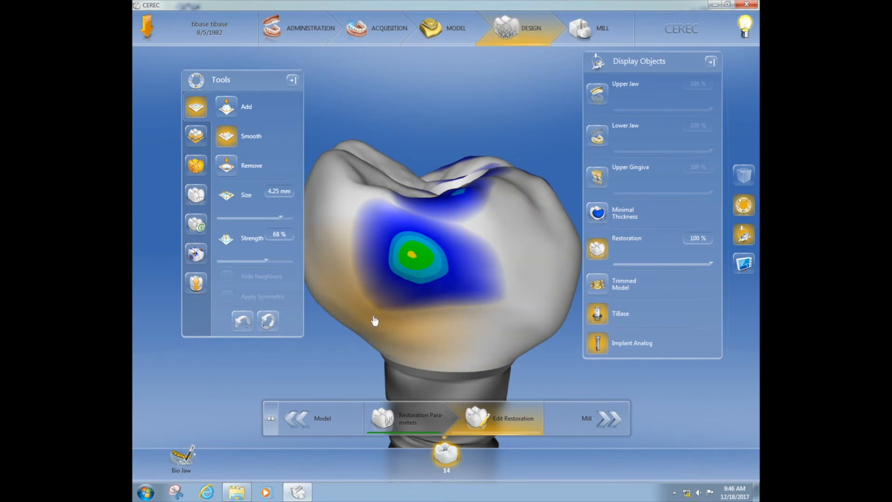
left_click(196, 282)
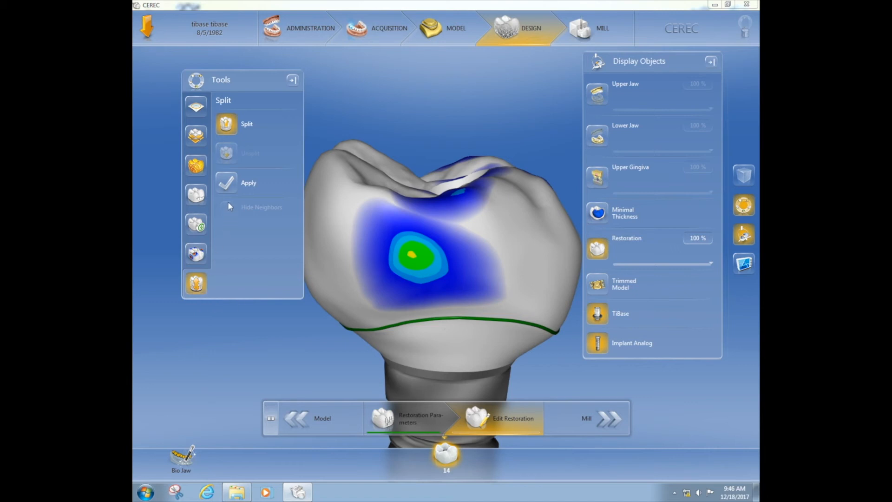
left_click(231, 185)
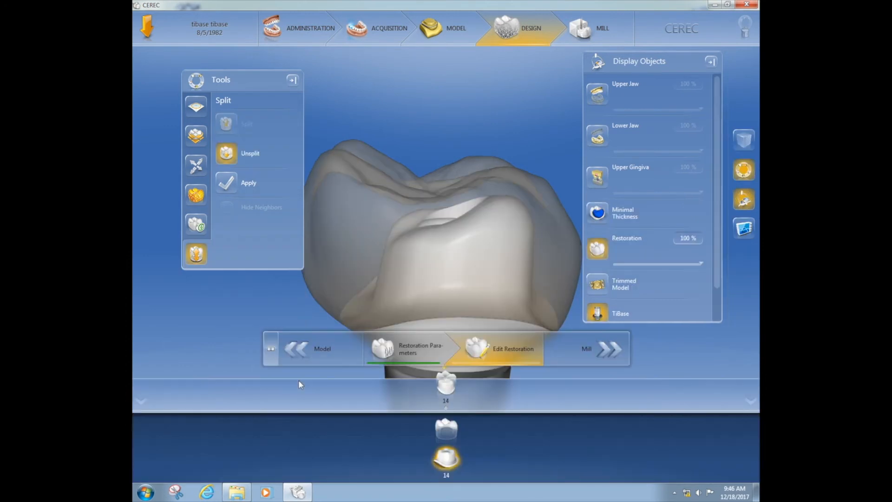
mouse_move(466, 116)
right_mouse_down()
mouse_move(488, 117)
mouse_move(479, 105)
mouse_move(476, 129)
mouse_move(454, 124)
mouse_move(460, 132)
mouse_move(474, 121)
right_mouse_up()
scroll(481, 108, "down", 3)
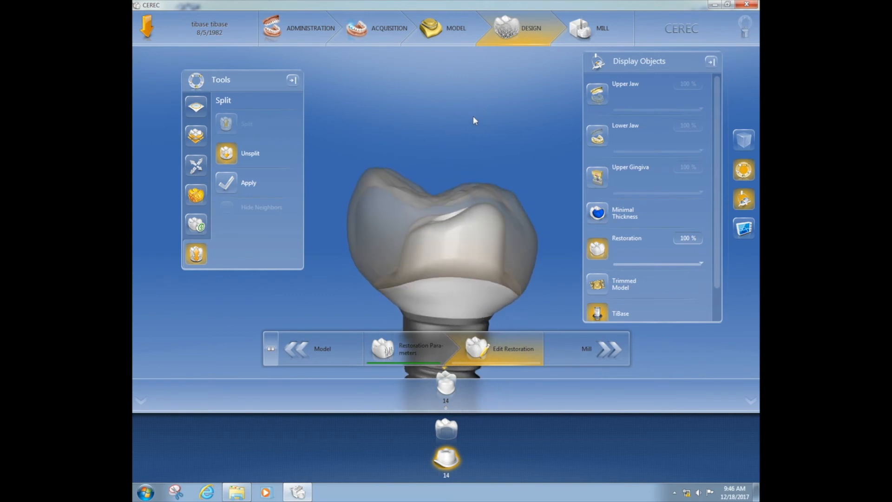
right_click_drag(345, 259, 405, 260)
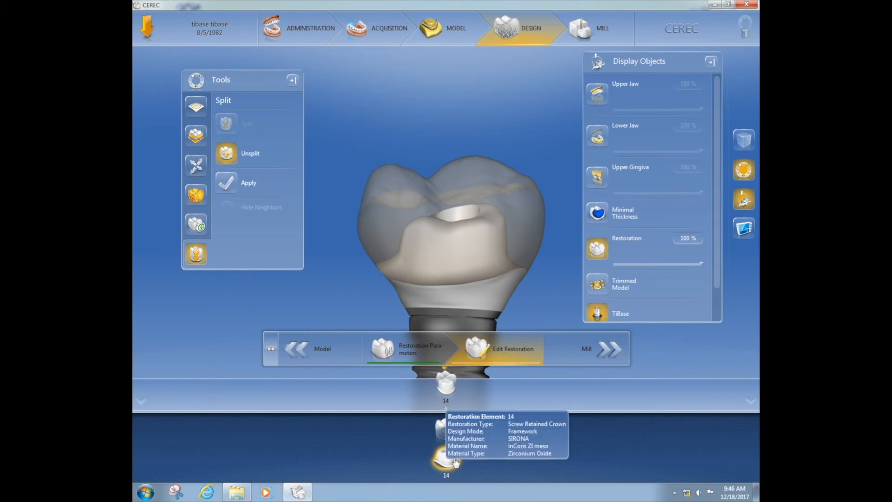
left_click(444, 433)
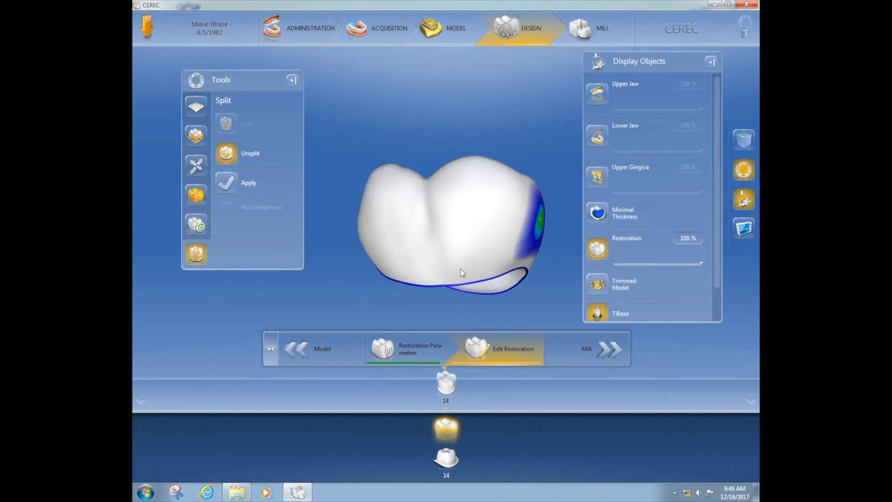
middle_click_drag(356, 276, 306, 284)
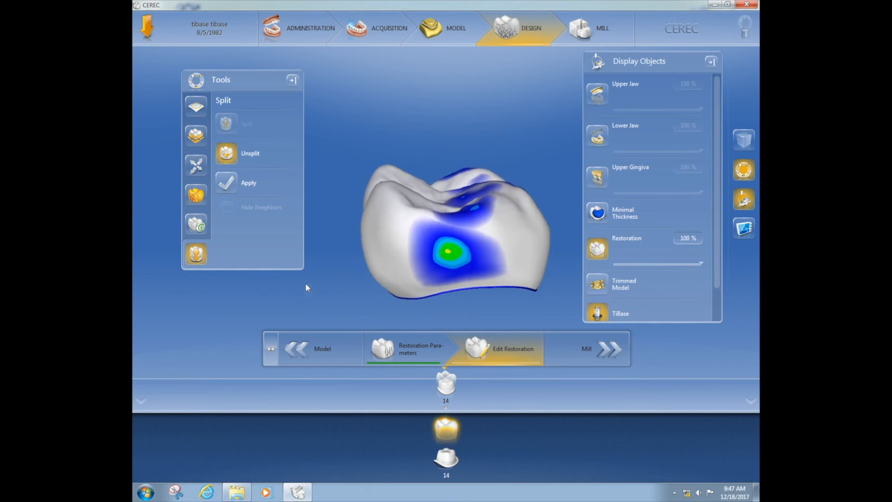
left_click(447, 459)
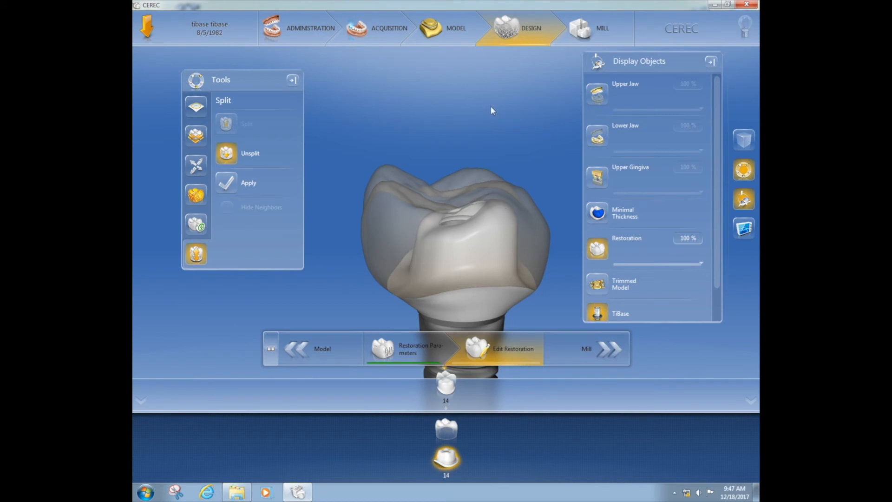
left_click_drag(492, 107, 490, 95)
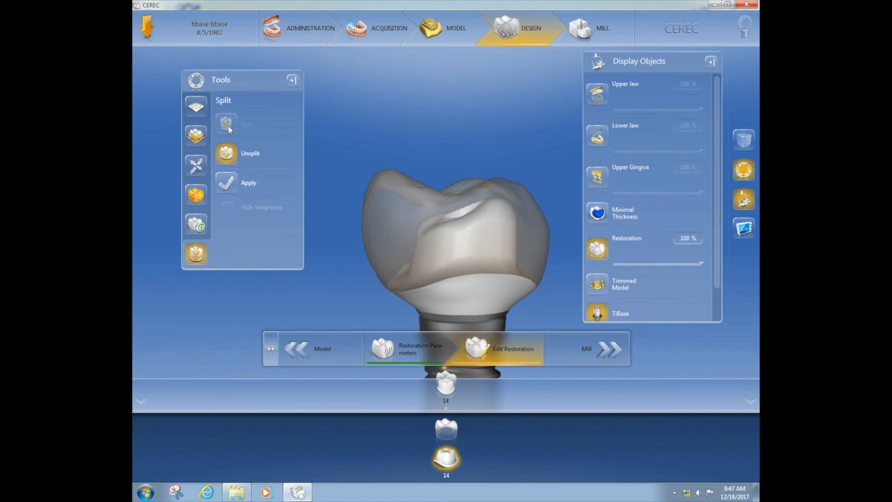
Step: Push the framework's right cusp down with the Shape tool, then check it from the side
left_click(203, 197)
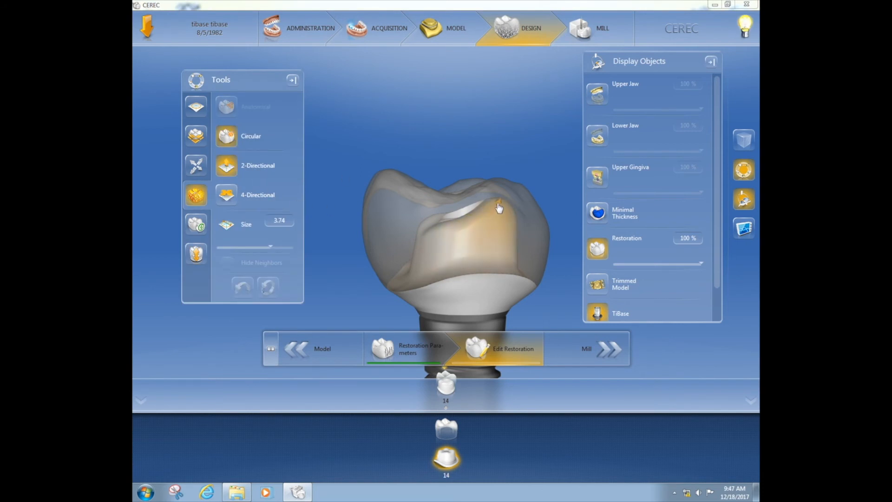
left_click_drag(499, 204, 501, 216)
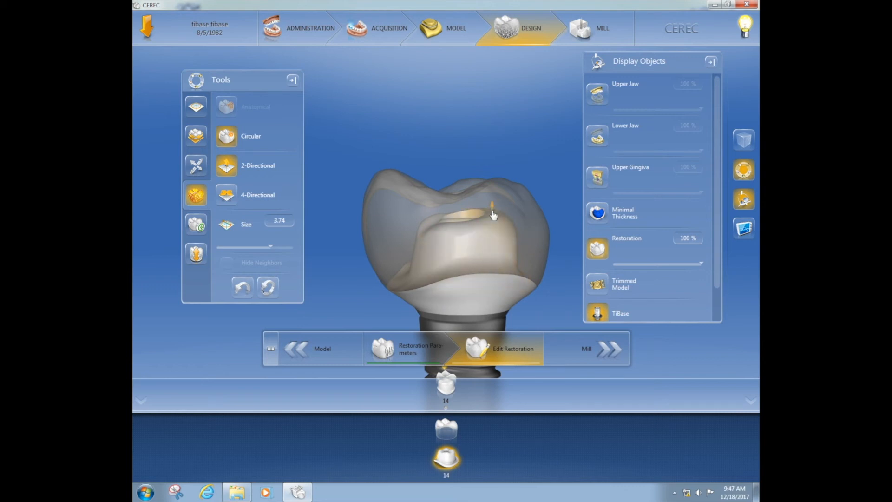
middle_click_drag(338, 272, 344, 293)
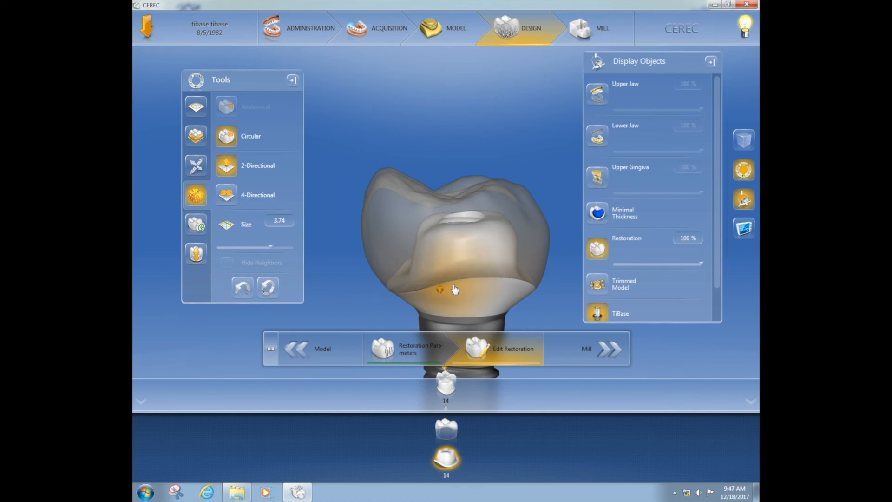
middle_click_drag(351, 281, 391, 289)
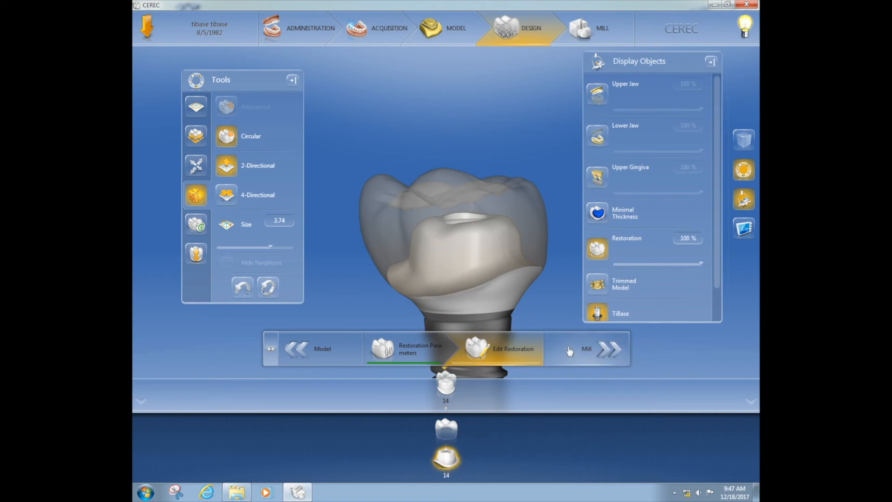
mouse_move(455, 453)
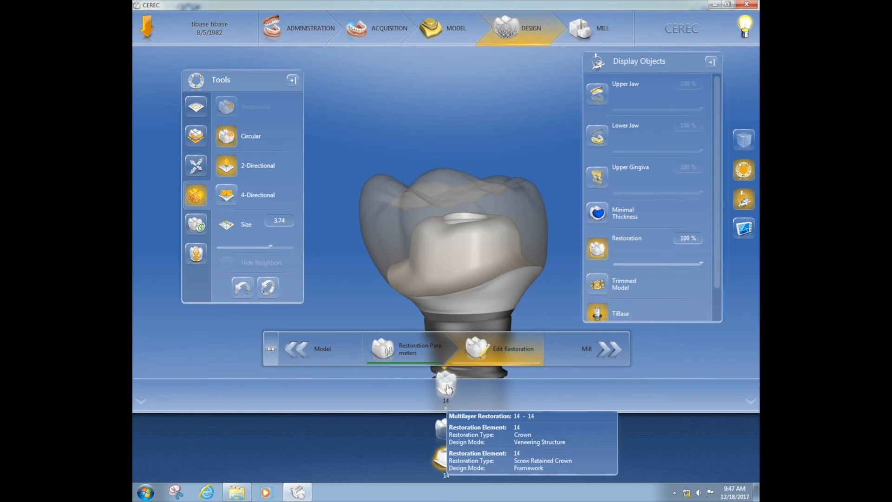
mouse_move(446, 392)
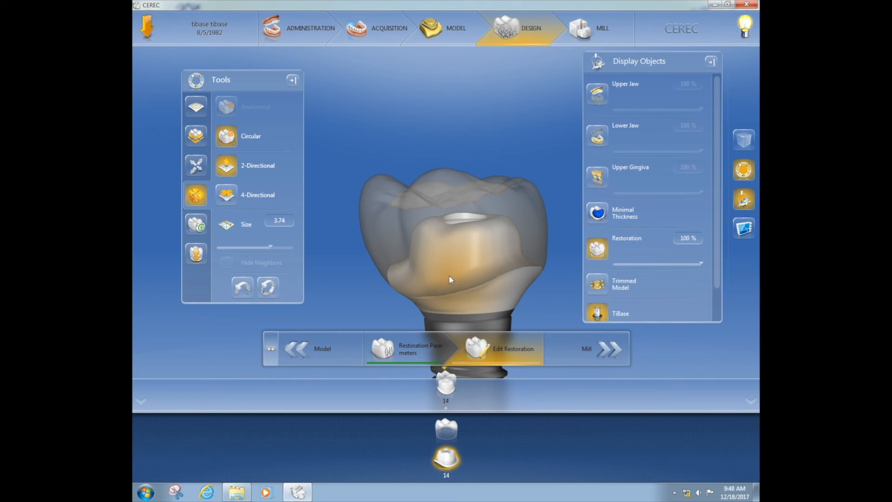
Step: Review the veneering structure and the framework on the TiBase, then advance the case to Mill
left_click(453, 428)
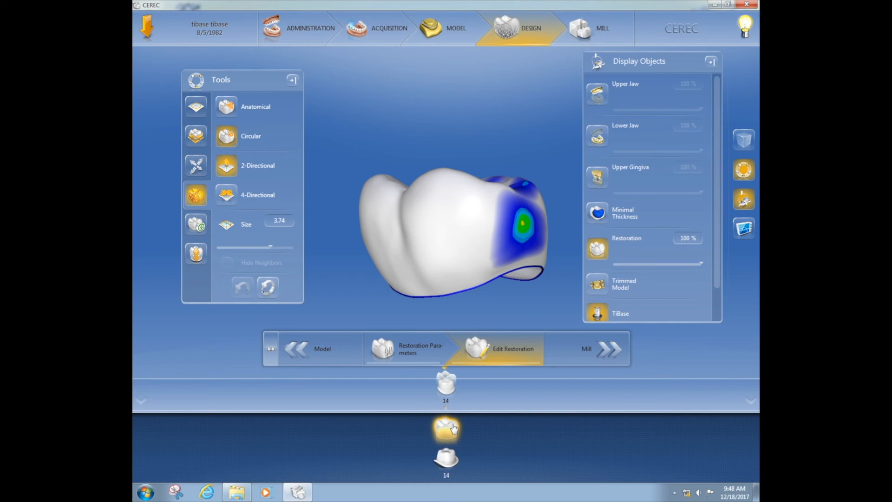
left_click(449, 459)
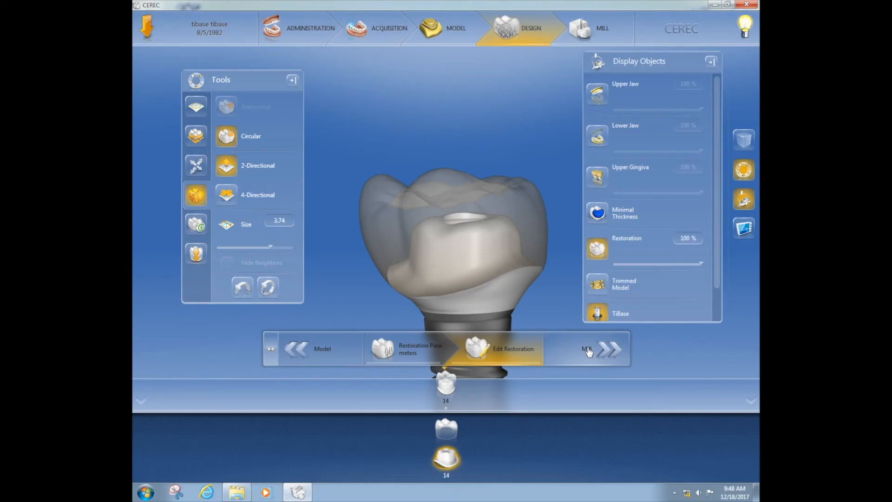
left_click(588, 351)
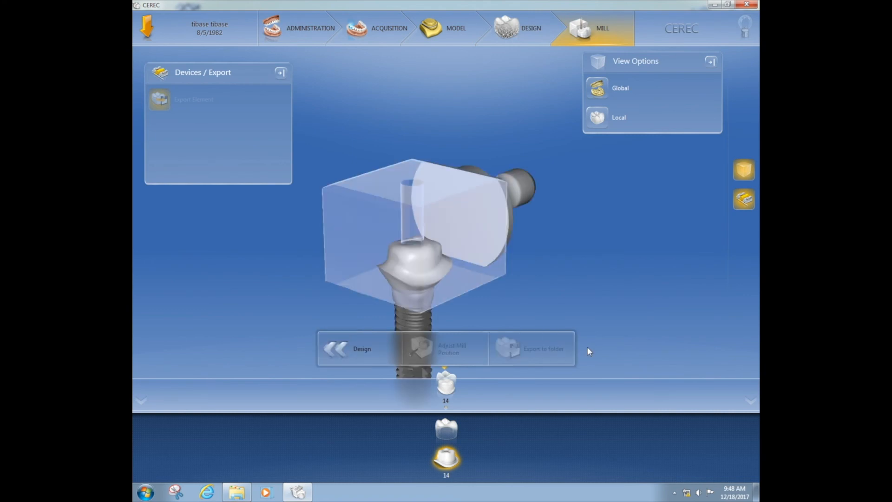
Step: Orbit the tooth 14 crown inside the inCoris ZI meso - L block, ending with the spindle pointing left
left_click_drag(484, 271, 445, 233)
left_click_drag(416, 263, 462, 210)
mouse_move(454, 276)
left_mouse_down()
mouse_move(447, 269)
mouse_move(464, 272)
mouse_move(453, 272)
left_mouse_up()
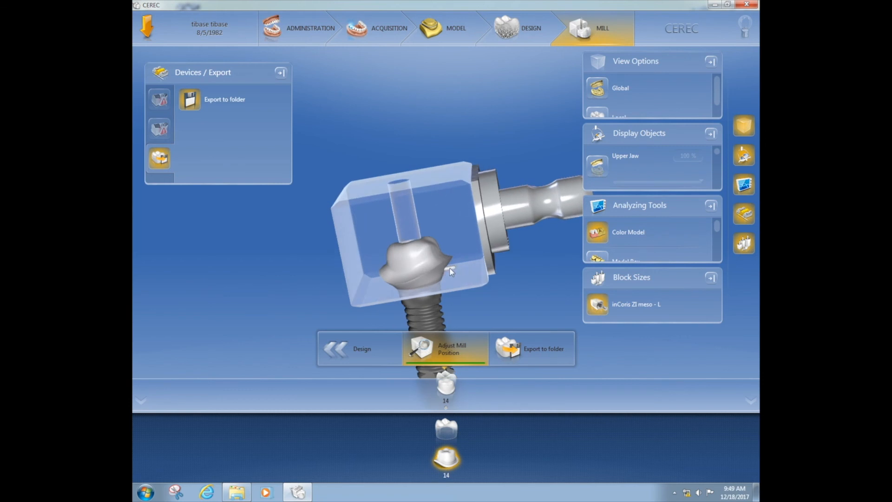
left_click_drag(470, 263, 314, 295)
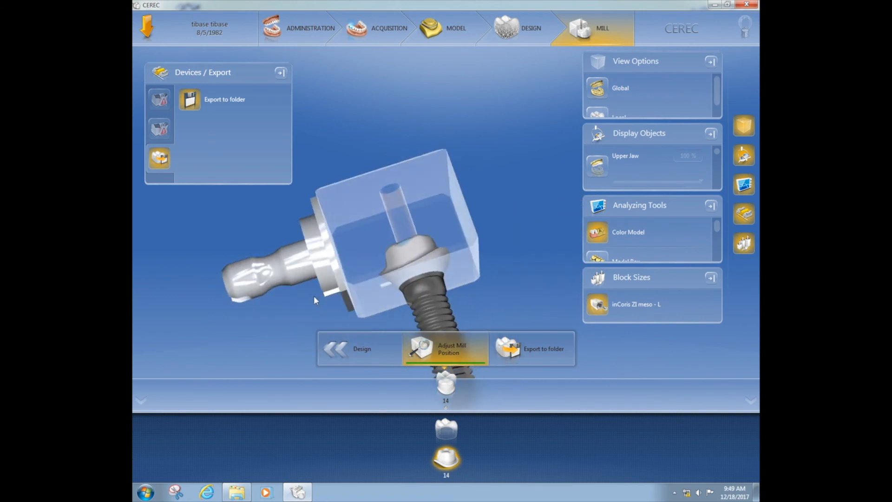
left_click_drag(475, 231, 426, 270)
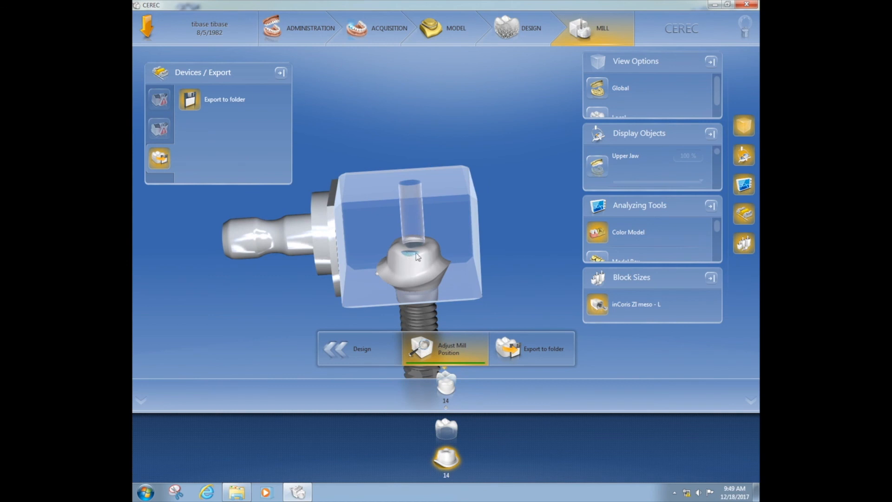
Step: Return to Design, toggle the Minimal Thickness display, and level the jaw model frontally
left_click(376, 355)
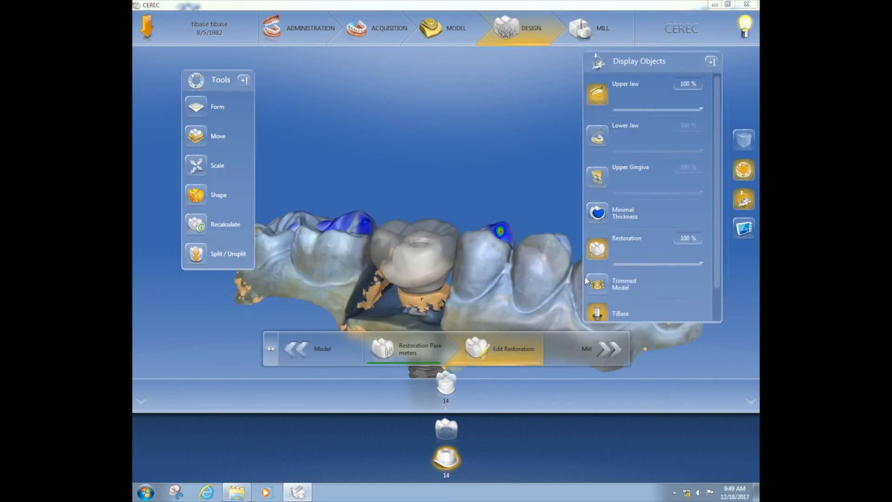
left_click(600, 217)
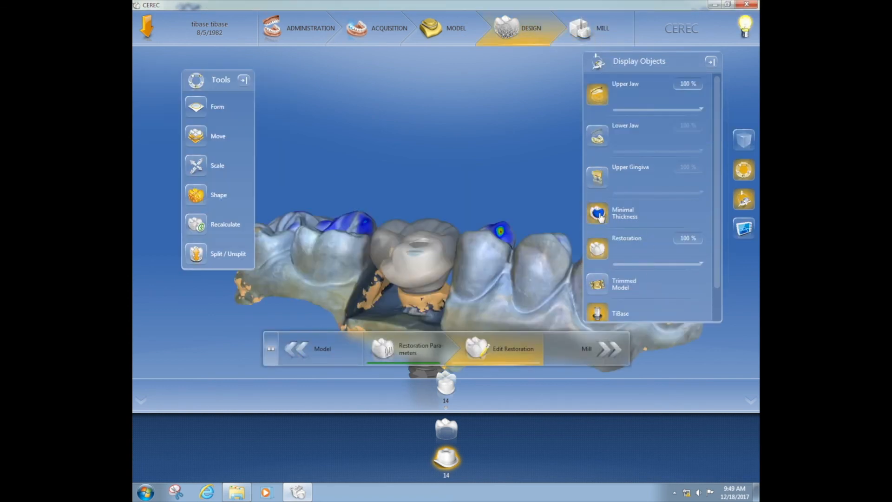
left_click_drag(514, 269, 551, 246)
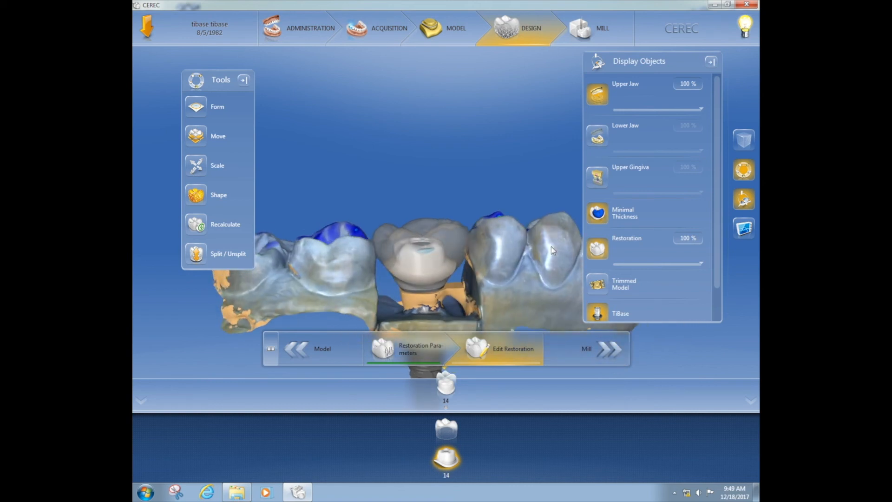
left_click_drag(472, 163, 448, 235)
left_click_drag(259, 266, 267, 269)
Step: Reshape a spot on the crown surface with the Shape tool, then go back to Mill
left_click(195, 197)
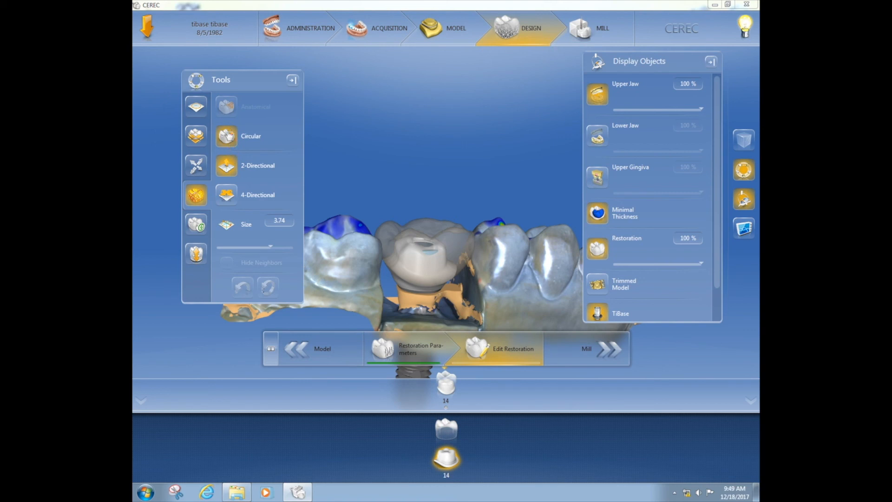
left_click(437, 242)
left_click_drag(511, 289, 509, 314)
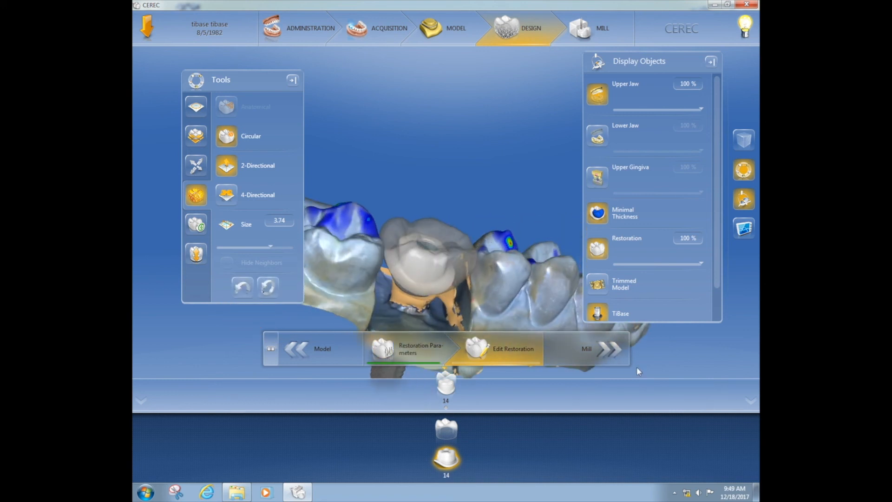
left_click(609, 361)
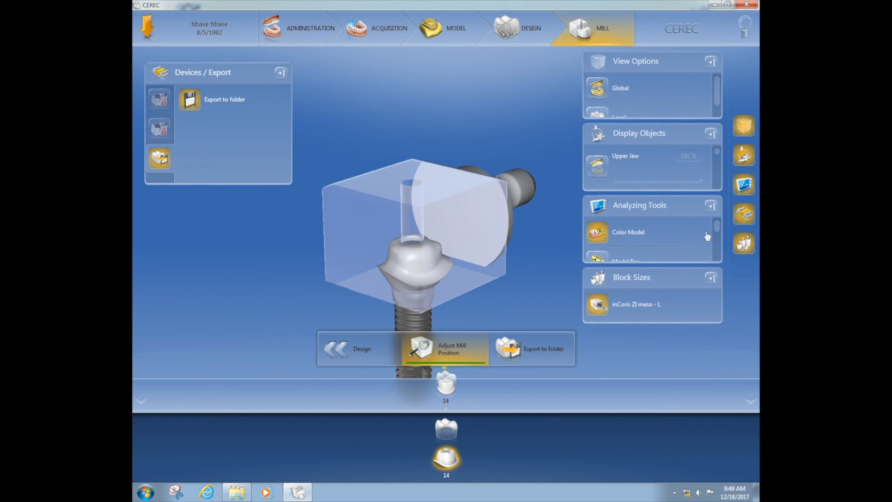
left_click(717, 246)
left_click_drag(717, 246, 717, 240)
left_click_drag(458, 269, 467, 250)
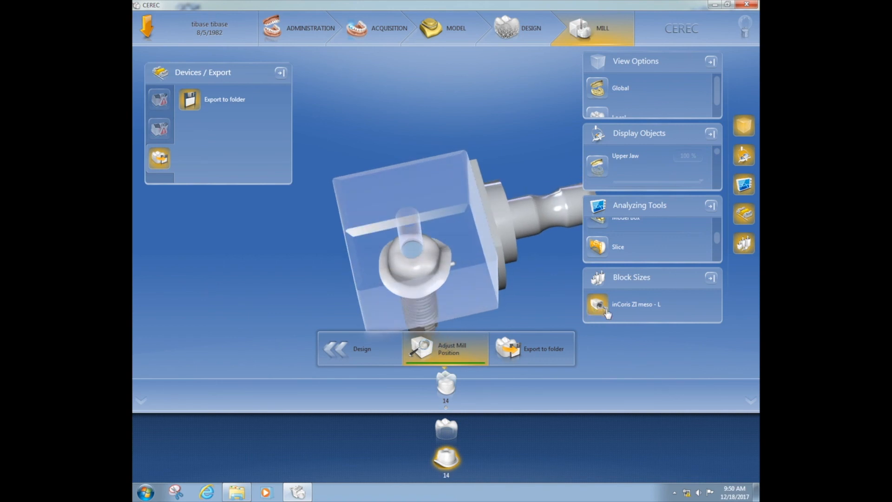
left_click_drag(476, 302, 478, 269)
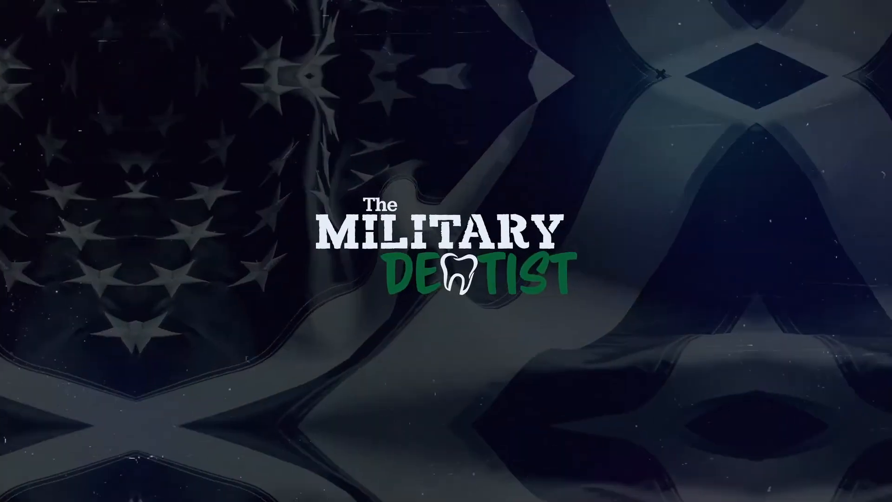